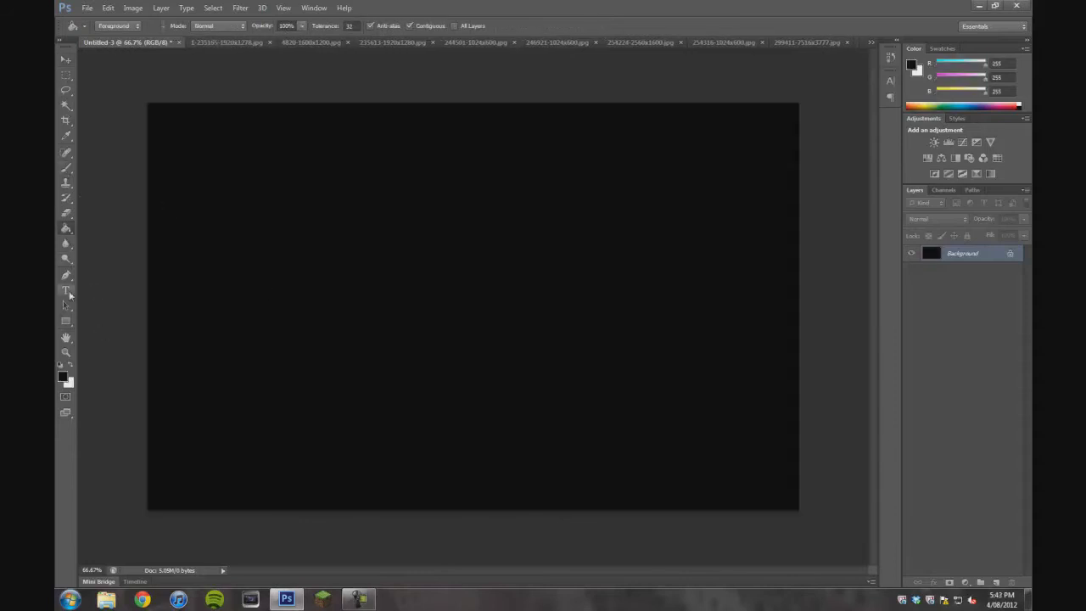
# Step: Draw white rectangles, one at a set size via the dialog, and Alt-drag a copy to a new spot
pyautogui.rightClick(65, 321)
pyautogui.moveTo(184, 209); pyautogui.dragTo(356, 233)
pyautogui.click(160, 25)
pyautogui.click(478, 89)
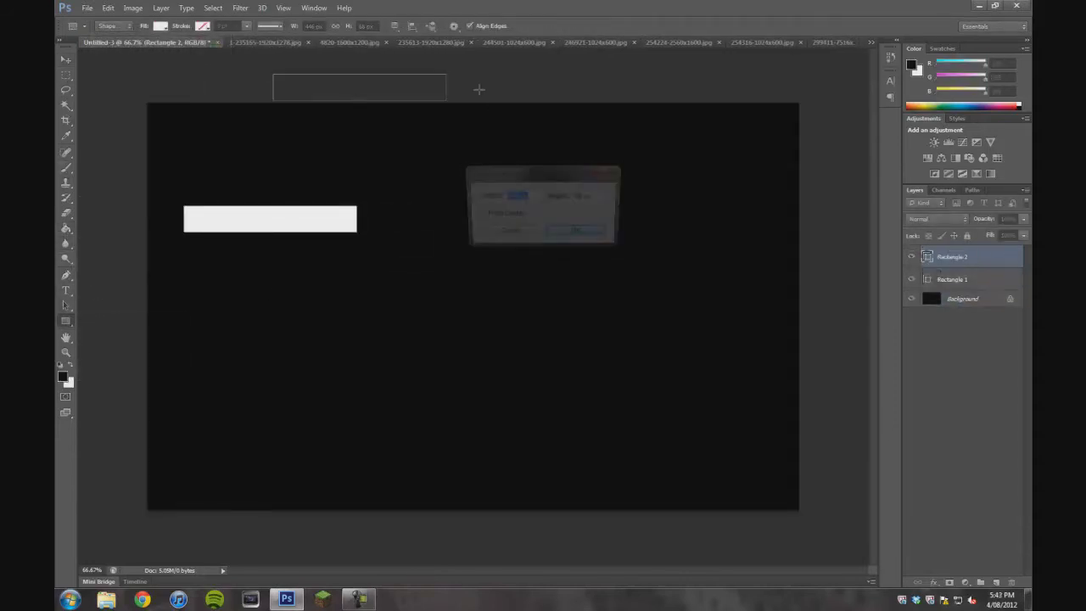
pyautogui.moveTo(521, 323); pyautogui.dragTo(379, 333)
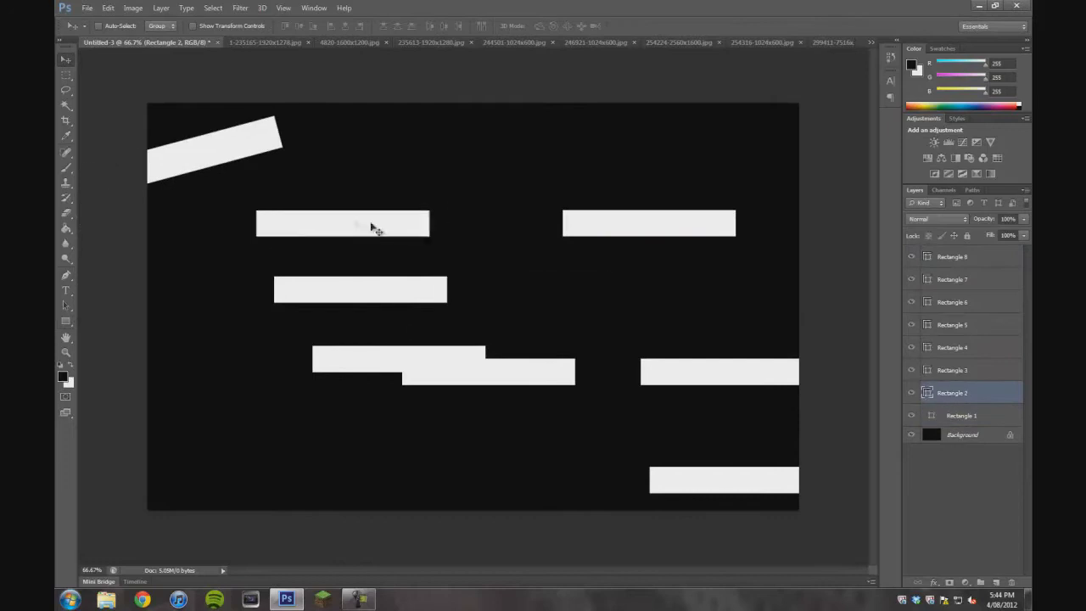
# Step: Rotate two bars about -15°, one widened at the top left and one along the bottom
pyautogui.moveTo(335, 220); pyautogui.dragTo(173, 229)
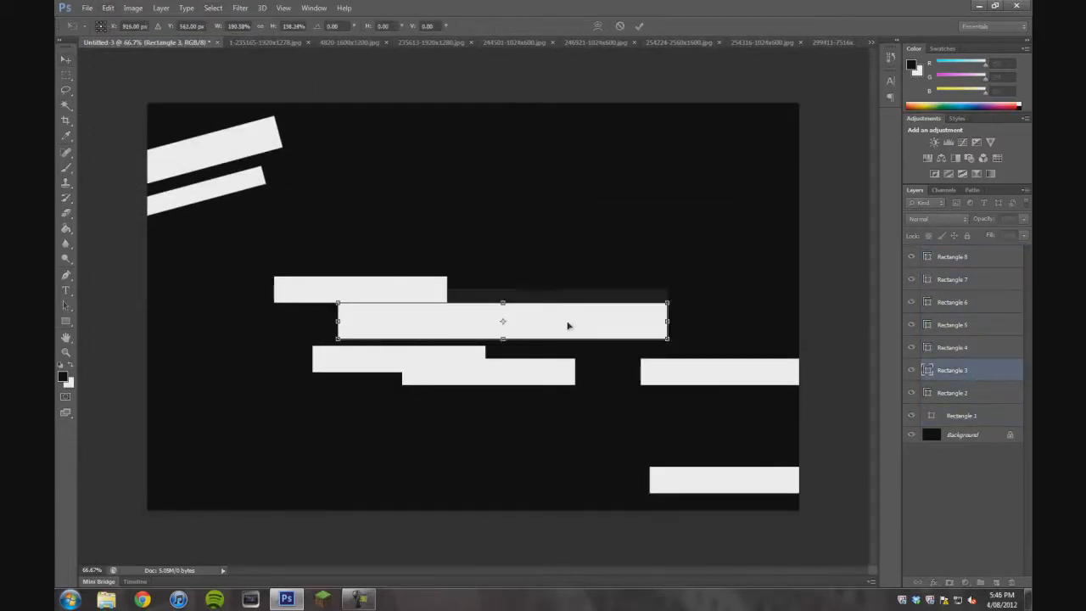
pyautogui.moveTo(415, 327)
pyautogui.mouseDown()
pyautogui.moveTo(272, 243)
pyautogui.moveTo(283, 221)
pyautogui.mouseUp()
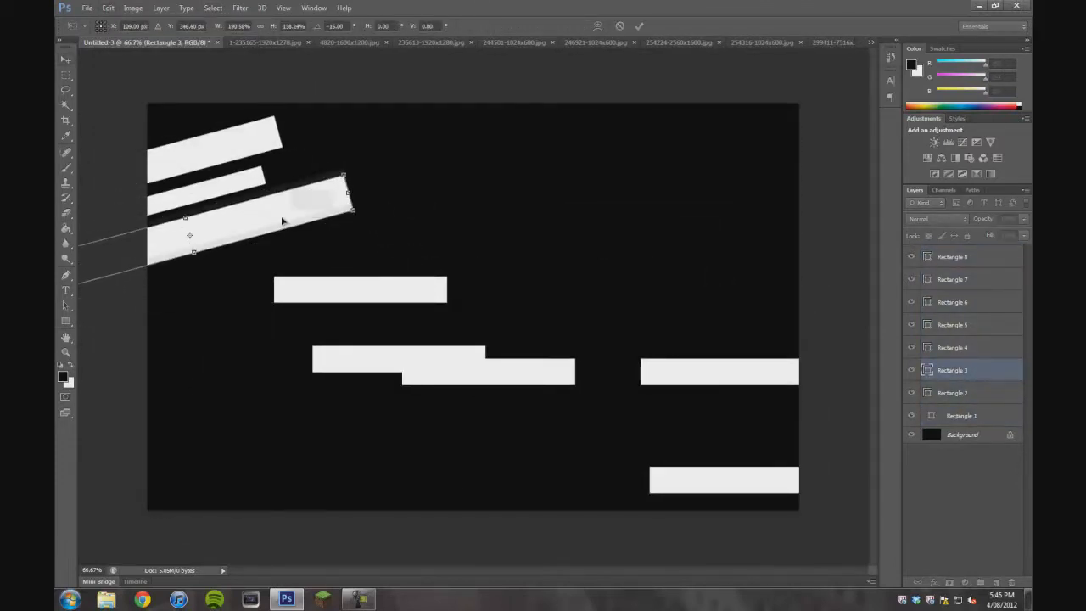
pyautogui.press('Return')
pyautogui.moveTo(501, 375)
pyautogui.mouseDown()
pyautogui.moveTo(332, 441)
pyautogui.moveTo(440, 502)
pyautogui.moveTo(569, 452)
pyautogui.mouseUp()
pyautogui.hotkey('ctrl', 't')
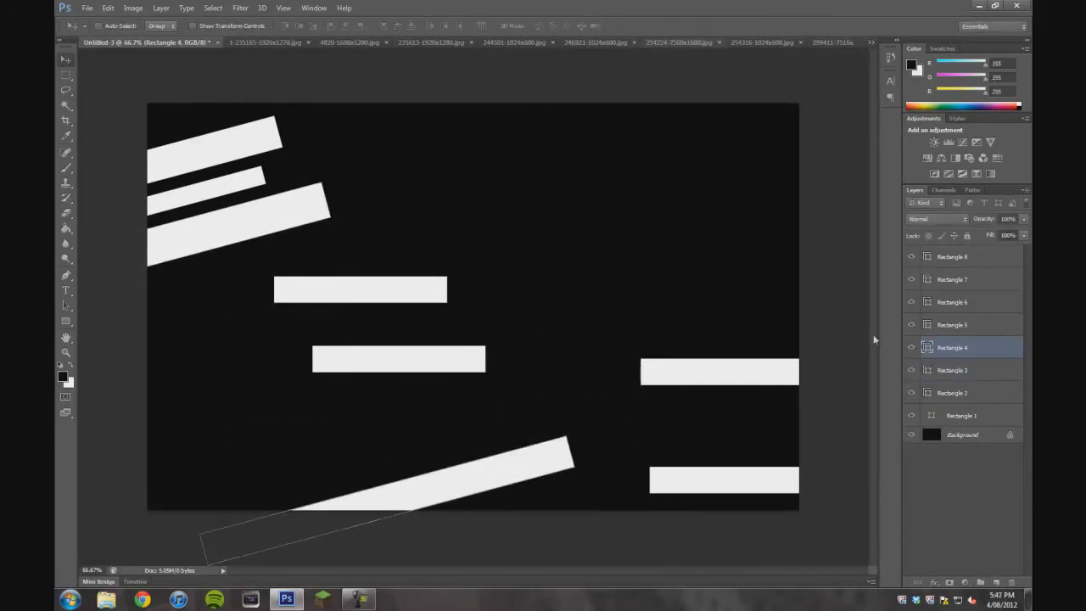
pyautogui.moveTo(399, 358); pyautogui.dragTo(511, 400)
pyautogui.moveTo(416, 381); pyautogui.dragTo(822, 454)
pyautogui.press('Return')
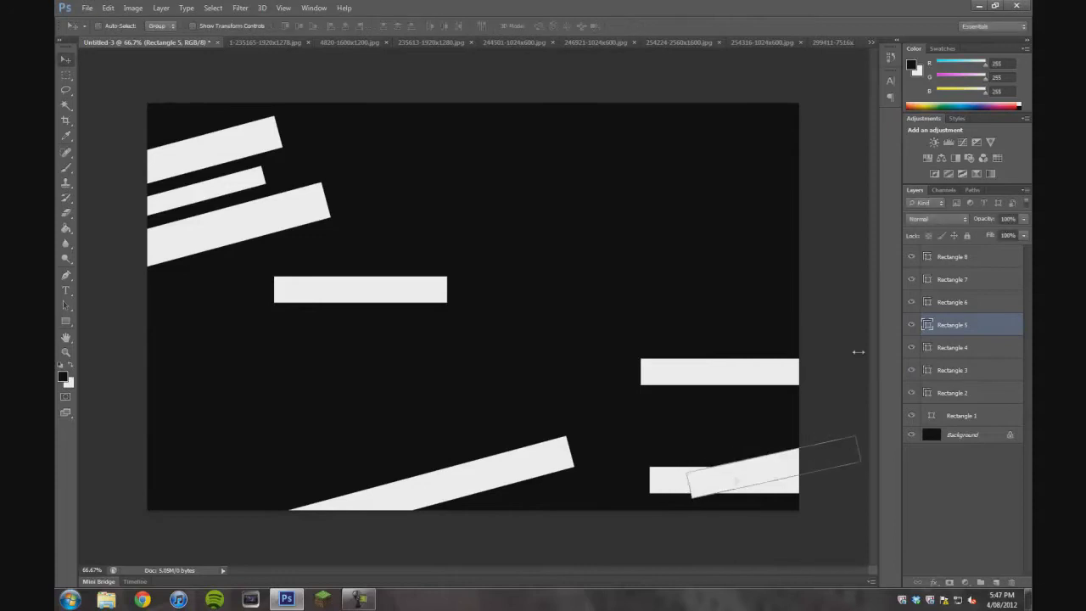
# Step: Move two bars toward the middle and set one bar into the bottom-right corner
pyautogui.moveTo(364, 290); pyautogui.dragTo(472, 215)
pyautogui.moveTo(679, 480); pyautogui.dragTo(438, 329)
pyautogui.moveTo(713, 373); pyautogui.dragTo(539, 290)
pyautogui.click(746, 475)
pyautogui.hotkey('ctrl', 't')
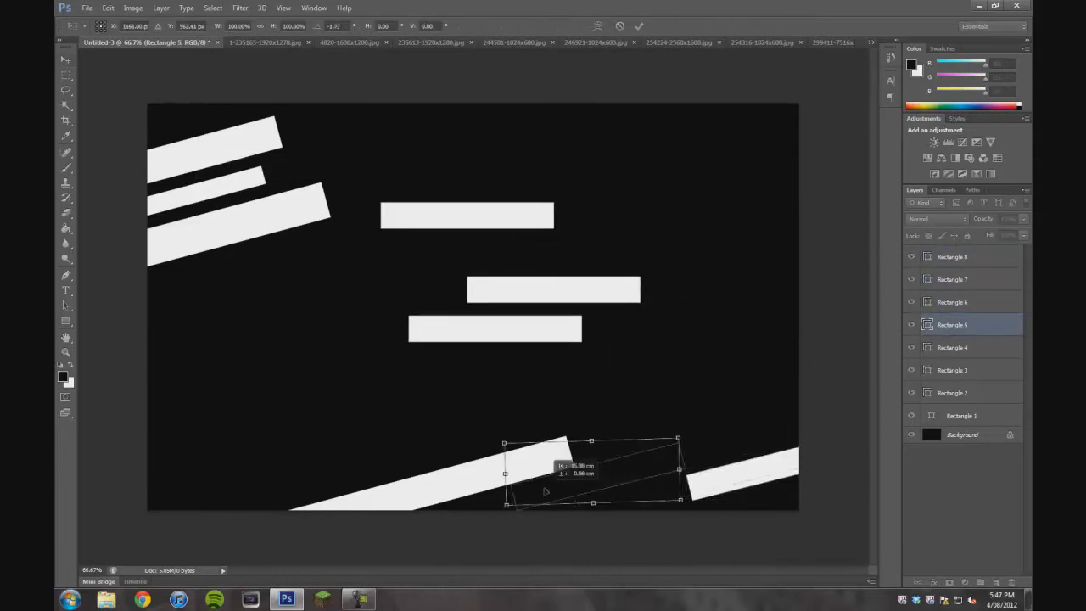
pyautogui.moveTo(545, 491)
pyautogui.mouseDown()
pyautogui.moveTo(734, 486)
pyautogui.moveTo(647, 467)
pyautogui.mouseUp()
pyautogui.press('Return')
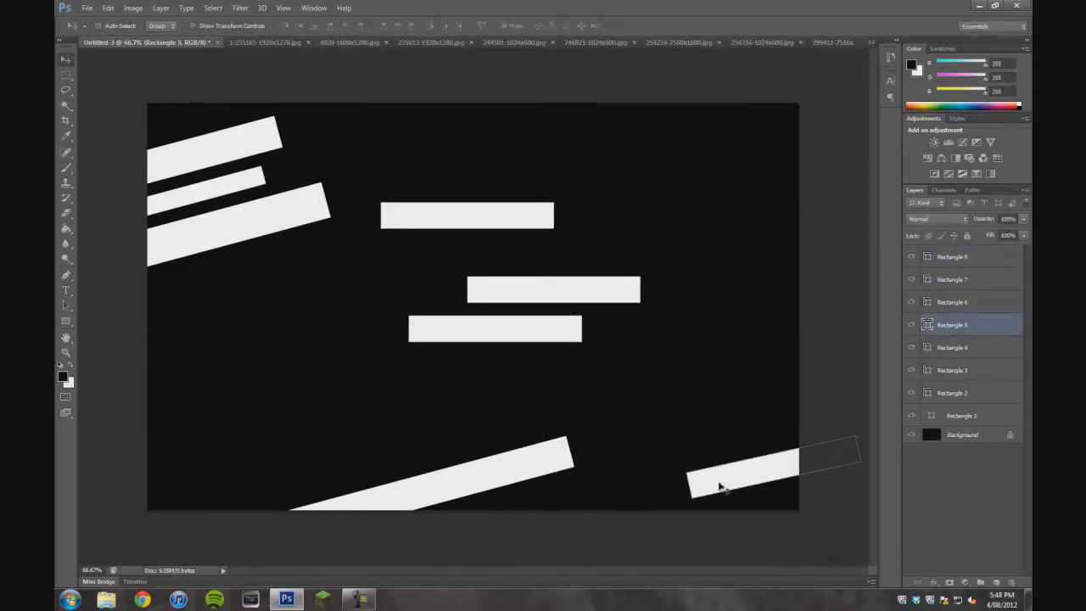
# Step: Angle the long bottom bar steeper and tilt the bottom-right bar about -5°
pyautogui.click(952, 347)
pyautogui.hotkey('ctrl', 't')
pyautogui.moveTo(556, 434); pyautogui.dragTo(647, 408)
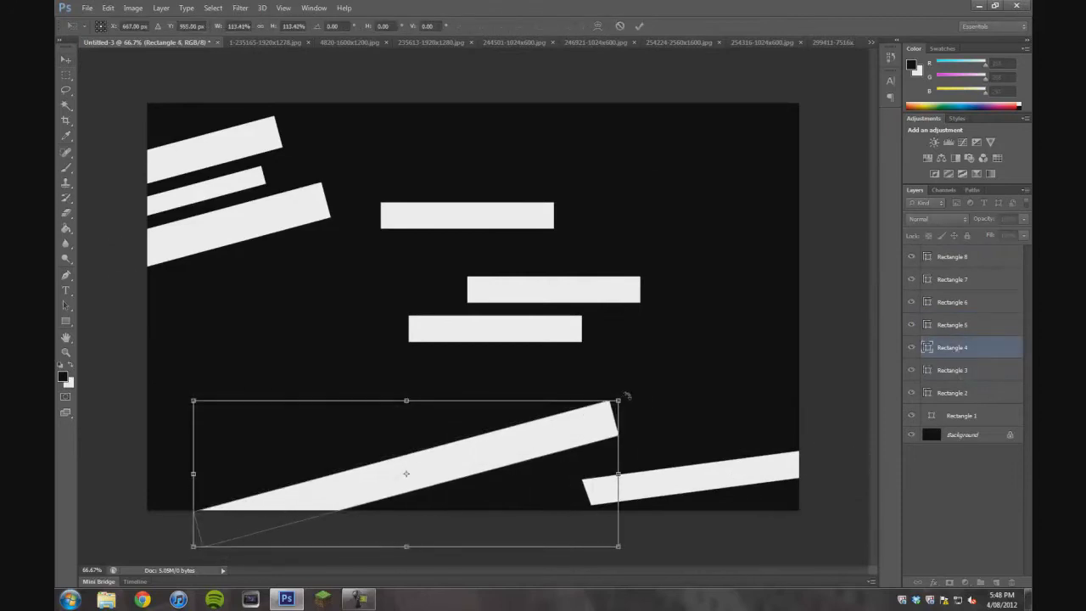
pyautogui.moveTo(343, 504); pyautogui.dragTo(341, 509)
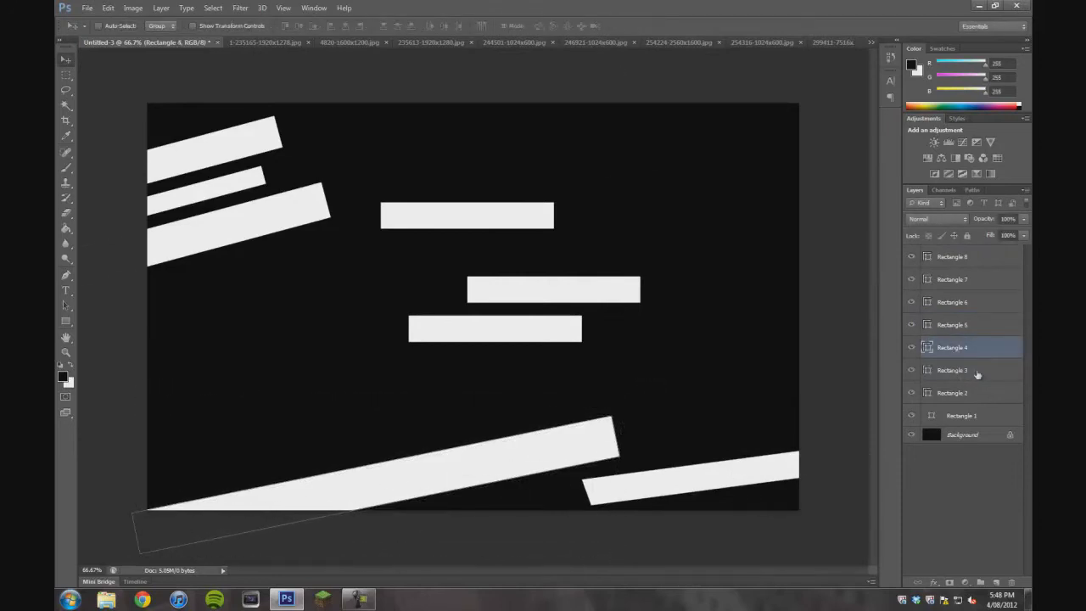
pyautogui.moveTo(721, 473); pyautogui.dragTo(764, 471)
pyautogui.moveTo(588, 434); pyautogui.dragTo(582, 449)
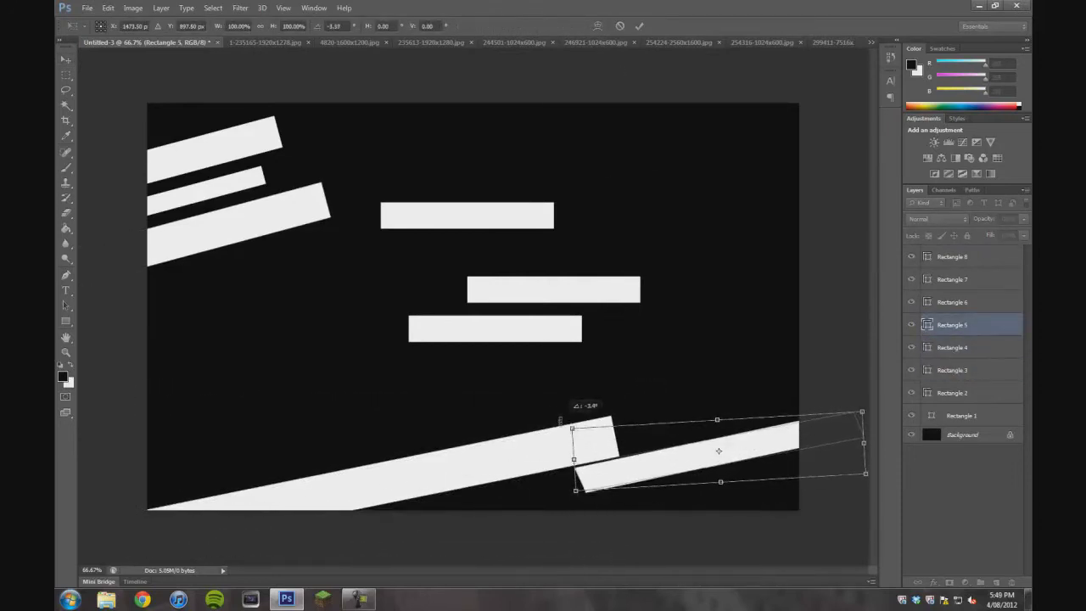
pyautogui.moveTo(616, 489); pyautogui.dragTo(617, 500)
pyautogui.press('Return')
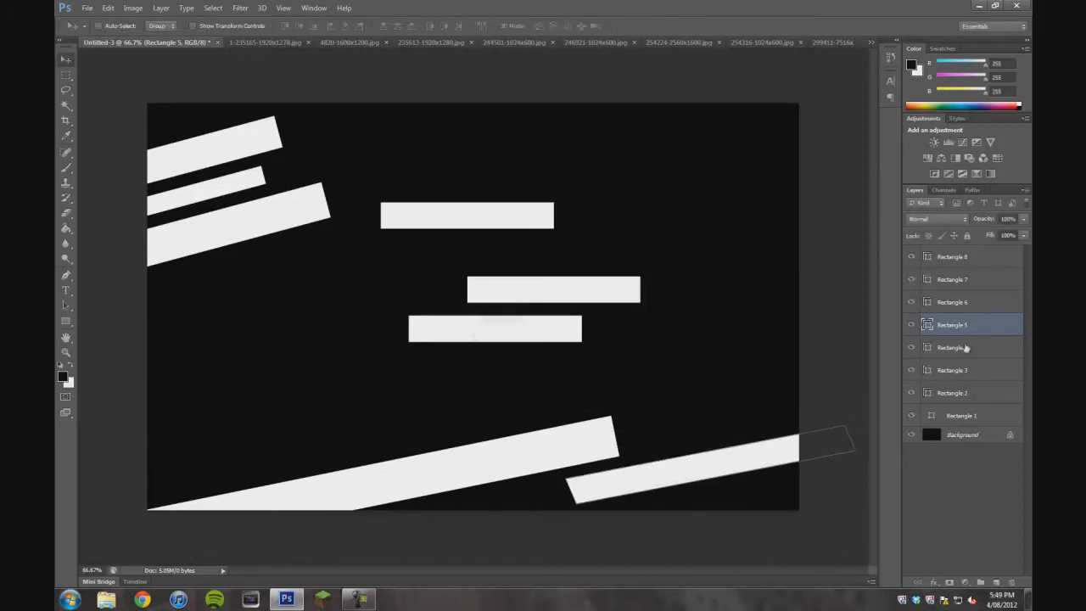
# Step: Rotate a bar -15° and stretch it over the lower bar, then move another to the bottom left
pyautogui.moveTo(494, 328); pyautogui.dragTo(245, 402)
pyautogui.hotkey('ctrl', 't')
pyautogui.moveTo(254, 458); pyautogui.dragTo(255, 420)
pyautogui.moveTo(195, 436)
pyautogui.mouseDown()
pyautogui.moveTo(339, 386)
pyautogui.moveTo(297, 396)
pyautogui.moveTo(297, 360)
pyautogui.mouseUp()
pyautogui.press('Return')
pyautogui.click(952, 257)
pyautogui.moveTo(554, 288)
pyautogui.mouseDown()
pyautogui.moveTo(285, 449)
pyautogui.moveTo(196, 464)
pyautogui.mouseUp()
pyautogui.hotkey('ctrl', 't')
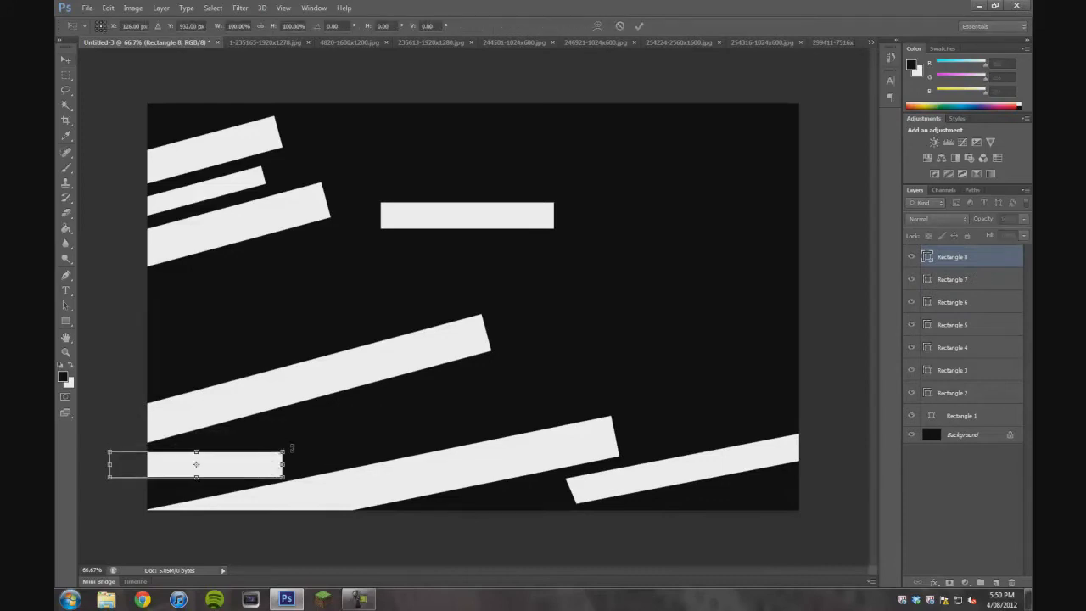
pyautogui.press('Return')
# Step: Stack the remaining bars up the canvas's left edge
pyautogui.click(952, 302)
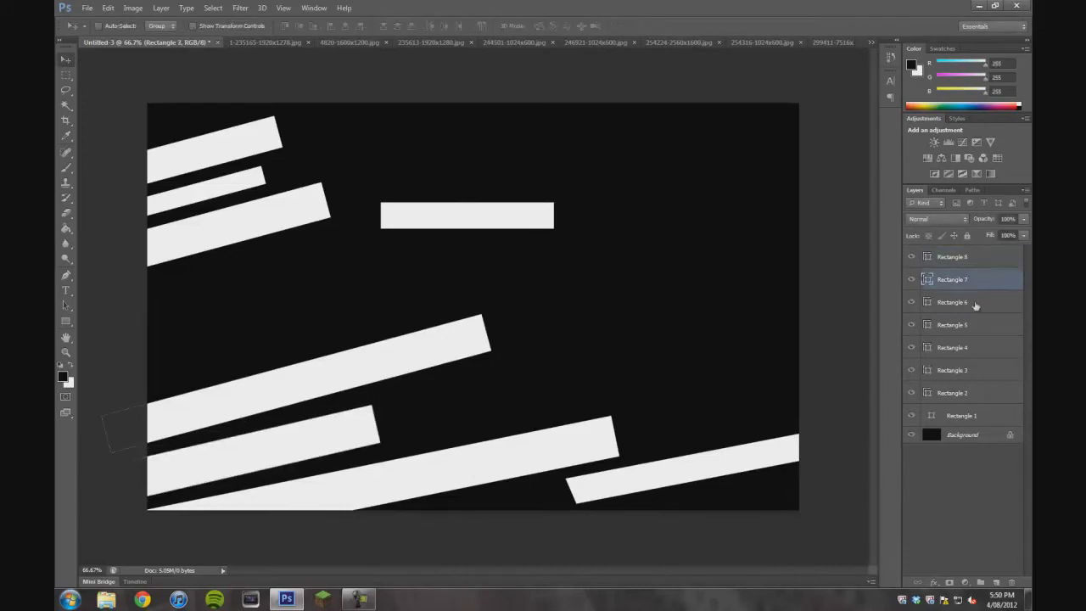
pyautogui.moveTo(465, 212); pyautogui.dragTo(179, 286)
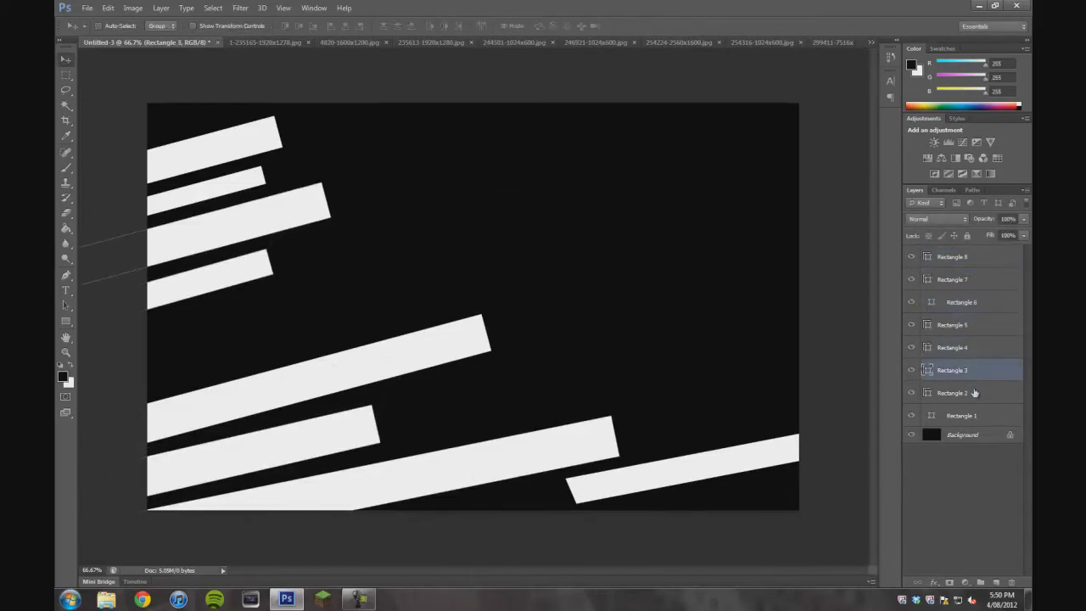
pyautogui.click(952, 279)
pyautogui.moveTo(491, 382); pyautogui.dragTo(311, 347)
pyautogui.moveTo(320, 417); pyautogui.dragTo(332, 361)
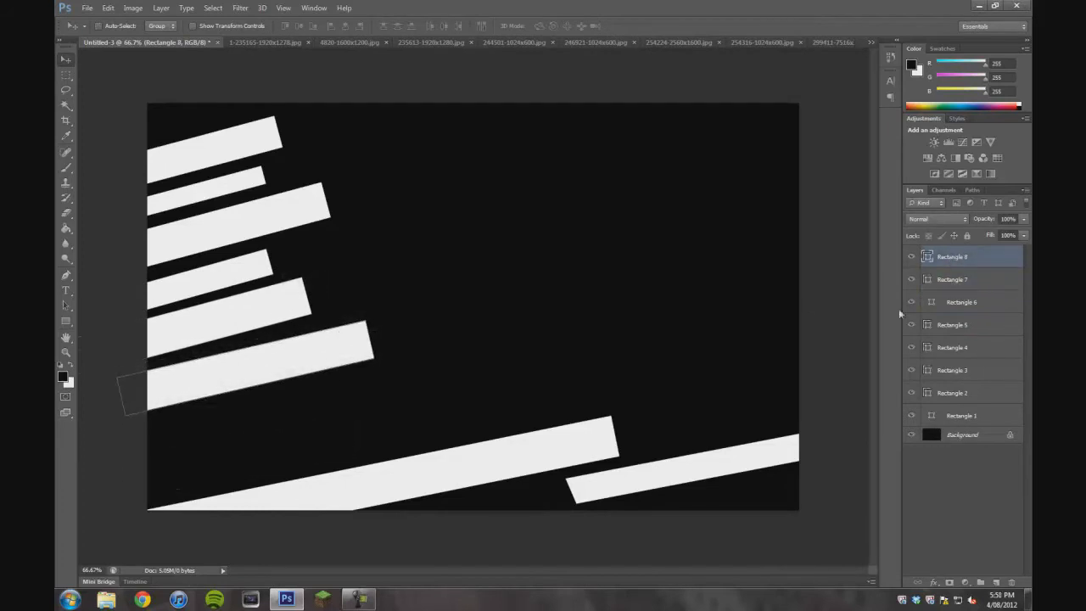
# Step: Draw four new white rectangles across the centre and lower left of the canvas
pyautogui.press('u')
pyautogui.moveTo(468, 291); pyautogui.dragTo(726, 386)
pyautogui.moveTo(738, 311); pyautogui.dragTo(481, 215)
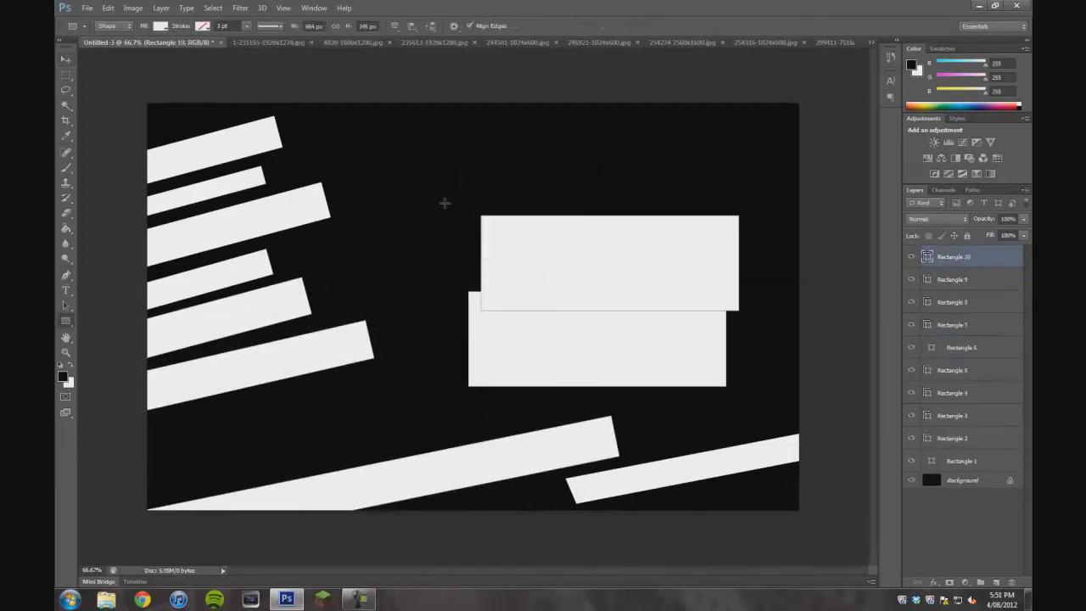
pyautogui.moveTo(438, 176); pyautogui.dragTo(696, 269)
pyautogui.moveTo(192, 387); pyautogui.dragTo(451, 483)
# Step: Squash one rectangle into a thin -15° bar and angle another about -12° at the lower left
pyautogui.hotkey('ctrl', 't')
pyautogui.moveTo(321, 387); pyautogui.dragTo(322, 463)
pyautogui.moveTo(462, 475); pyautogui.dragTo(343, 374)
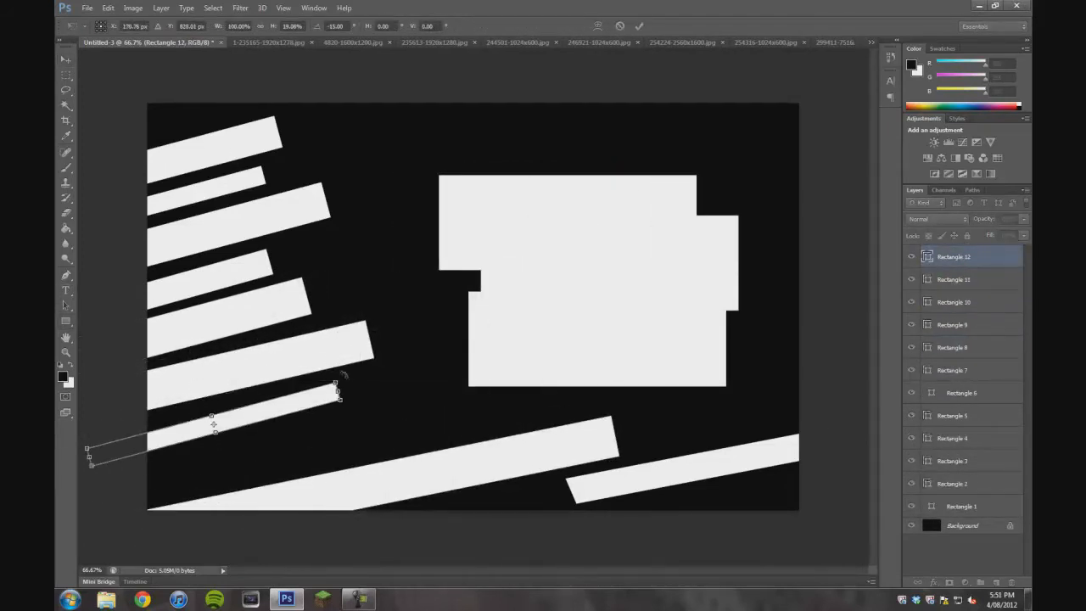
pyautogui.press('Return')
pyautogui.hotkey('alt', '[')
pyautogui.hotkey('ctrl', 't')
pyautogui.moveTo(708, 174); pyautogui.dragTo(708, 140)
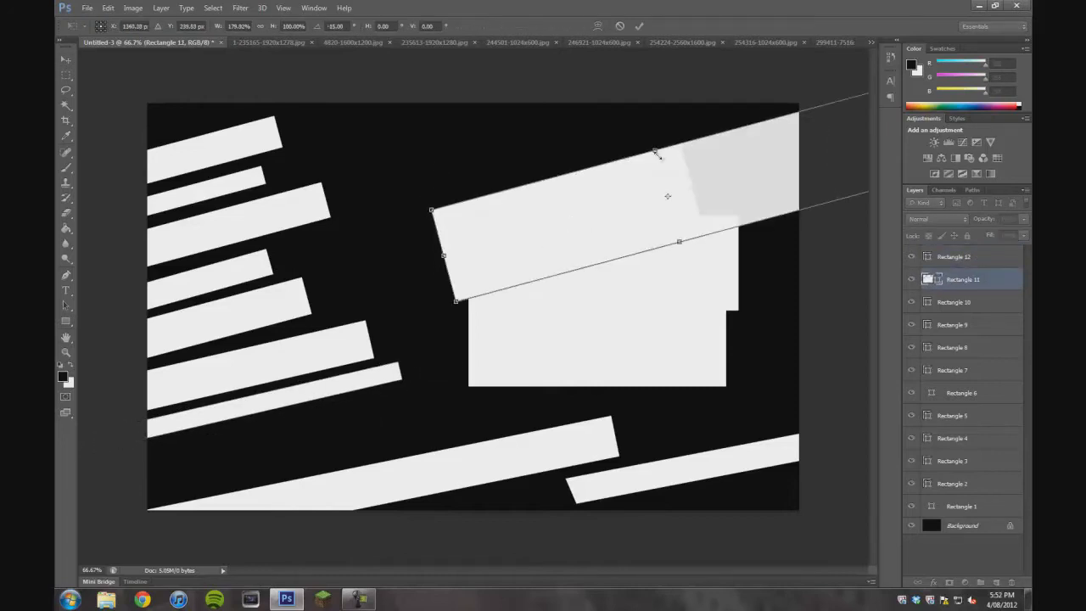
pyautogui.moveTo(563, 224); pyautogui.dragTo(342, 448)
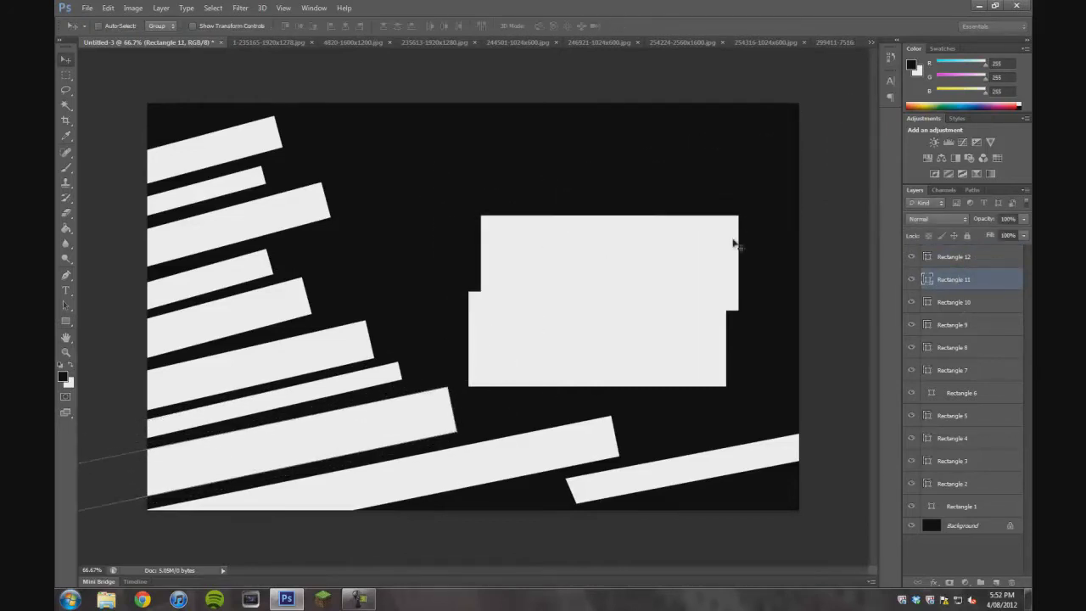
pyautogui.hotkey('alt', '[')
# Step: Flatten a rectangle into a lower-right bar and thin the last one, rotated about -13°
pyautogui.hotkey('ctrl', 't')
pyautogui.moveTo(717, 178); pyautogui.dragTo(719, 231)
pyautogui.moveTo(766, 327); pyautogui.dragTo(572, 353)
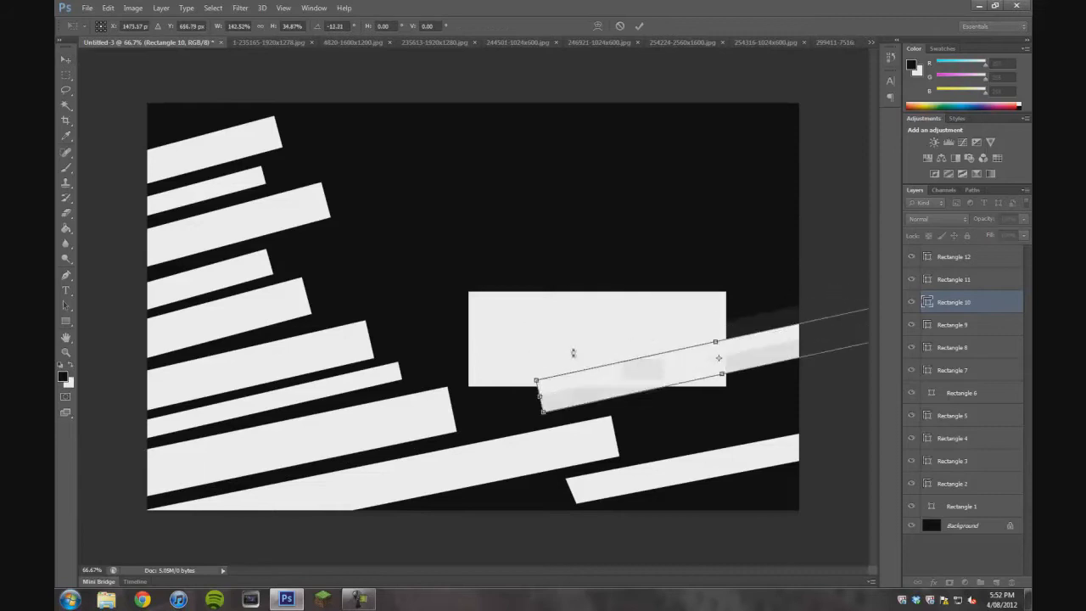
pyautogui.press('Return')
pyautogui.hotkey('alt', '[')
pyautogui.hotkey('ctrl', 't')
pyautogui.moveTo(582, 246)
pyautogui.mouseDown()
pyautogui.moveTo(746, 196)
pyautogui.moveTo(592, 281)
pyautogui.moveTo(594, 270)
pyautogui.mouseUp()
pyautogui.moveTo(592, 282); pyautogui.dragTo(727, 307)
pyautogui.moveTo(580, 329); pyautogui.dragTo(576, 321)
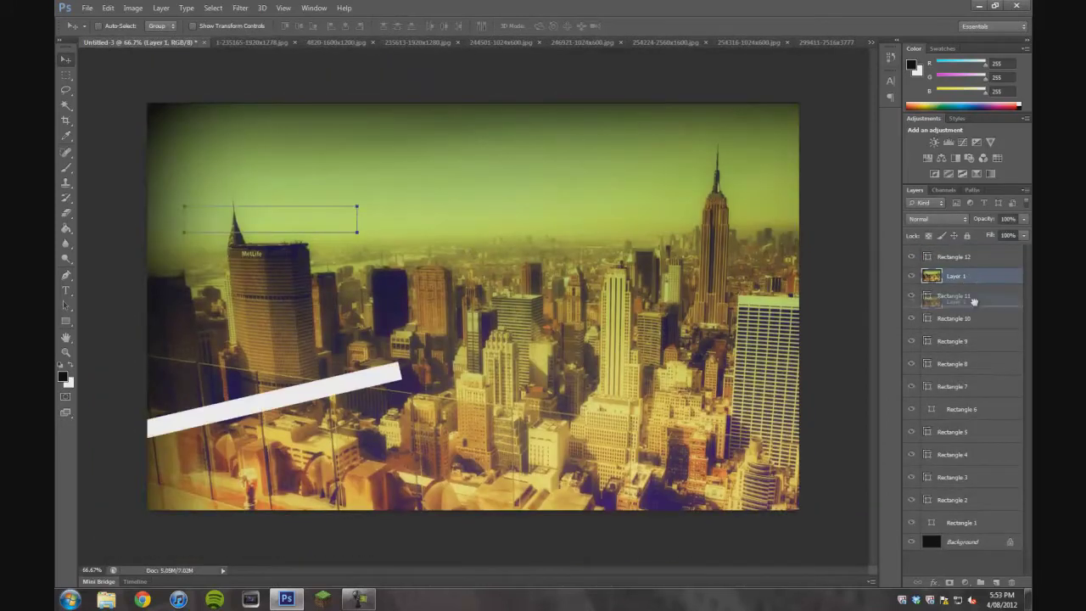
# Step: Move the city photo layer below the bars and clip it into one bar with Ctrl+Alt+G
pyautogui.rightClick(969, 326)
pyautogui.moveTo(969, 327); pyautogui.dragTo(969, 458)
pyautogui.moveTo(912, 256); pyautogui.dragTo(913, 481)
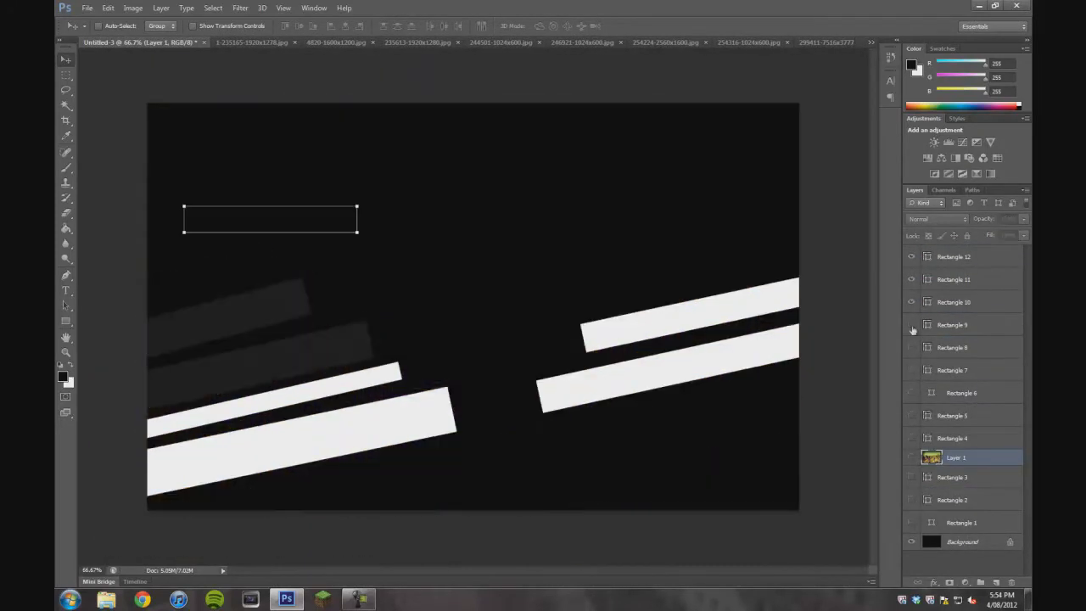
pyautogui.click(912, 458)
pyautogui.hotkey('ctrl', 'alt', 'g')
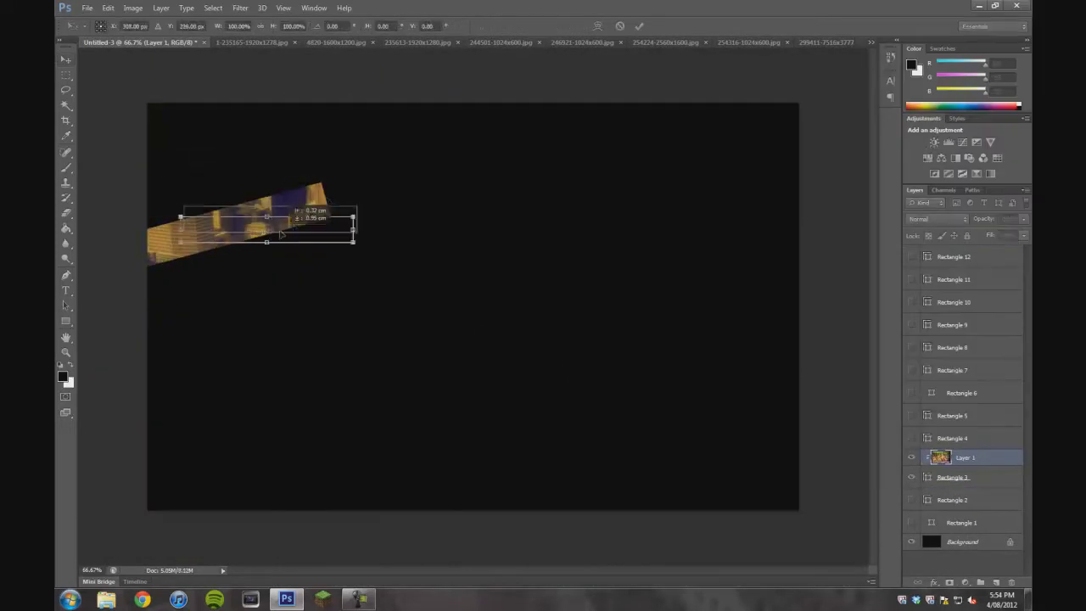
# Step: Reposition the photo inside its bar, draw a new rectangle, and show all white strips again
pyautogui.moveTo(271, 291); pyautogui.dragTo(430, 287)
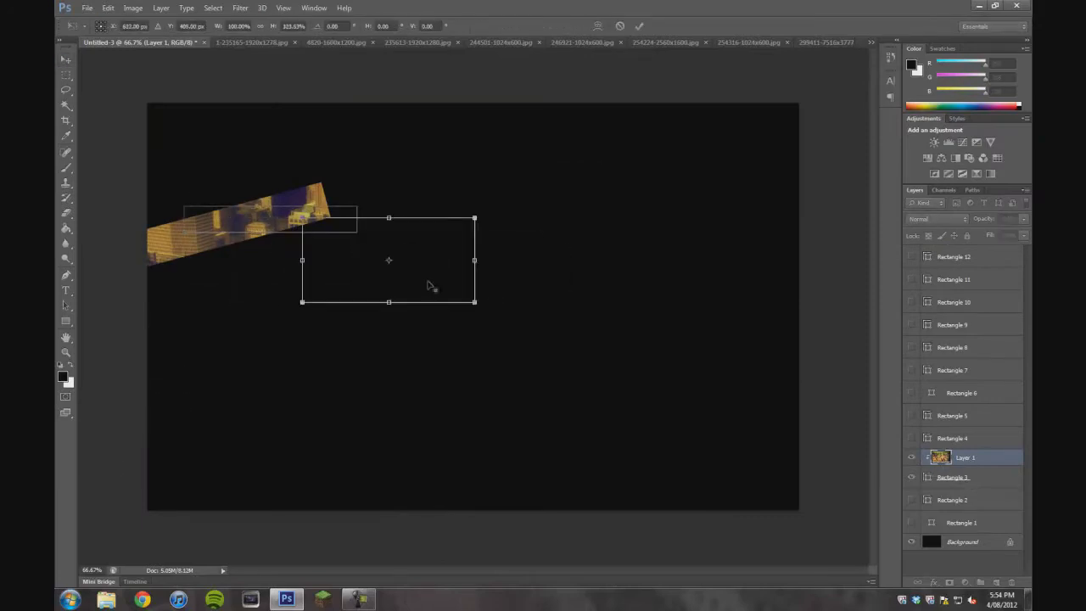
pyautogui.moveTo(225, 222); pyautogui.dragTo(227, 216)
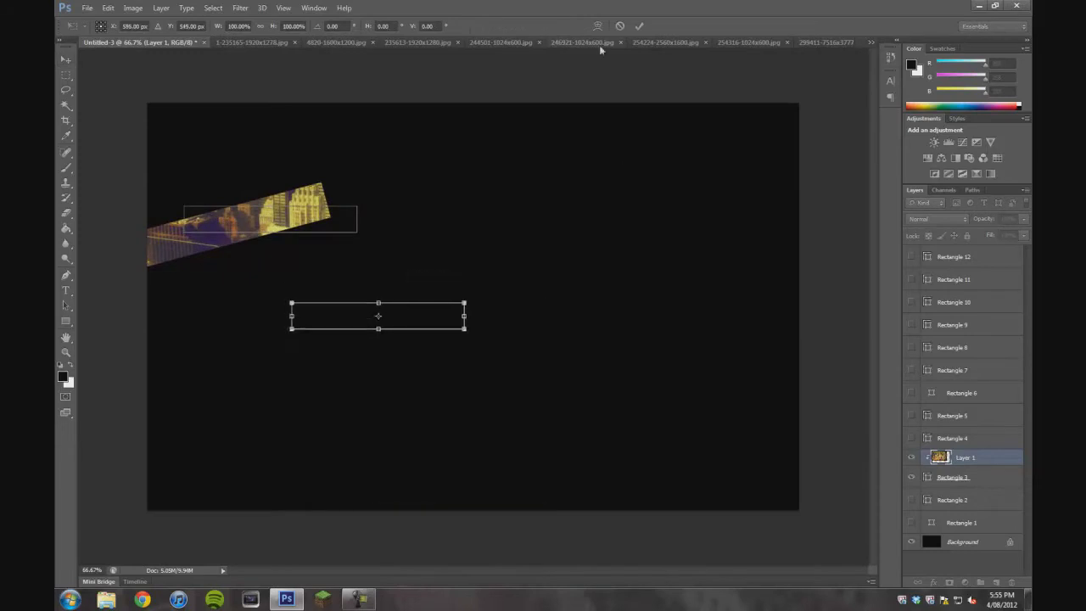
pyautogui.moveTo(544, 321); pyautogui.dragTo(701, 376)
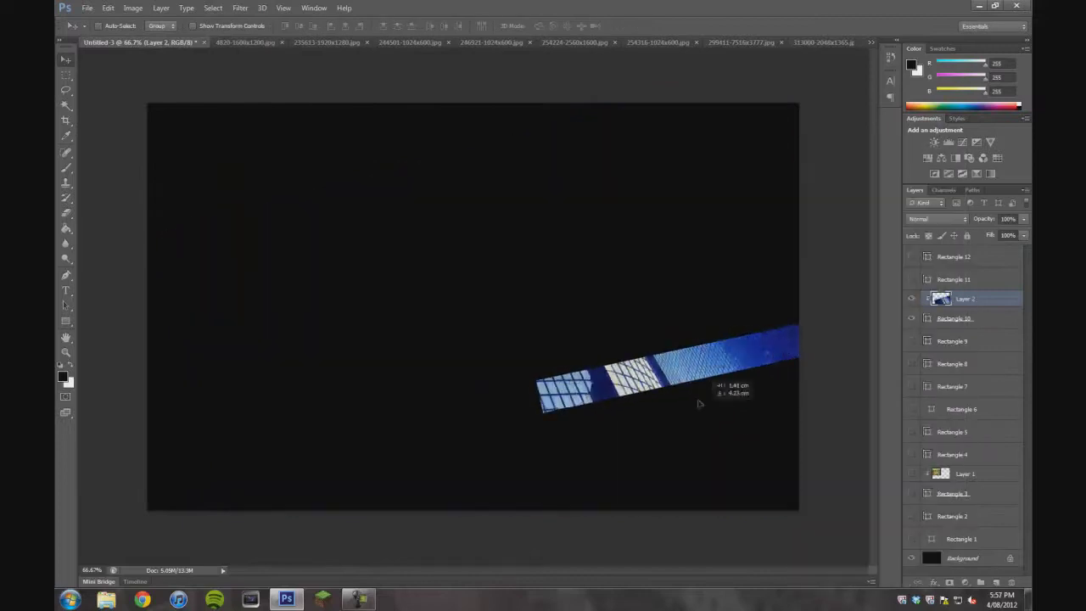
pyautogui.moveTo(912, 256); pyautogui.dragTo(913, 495)
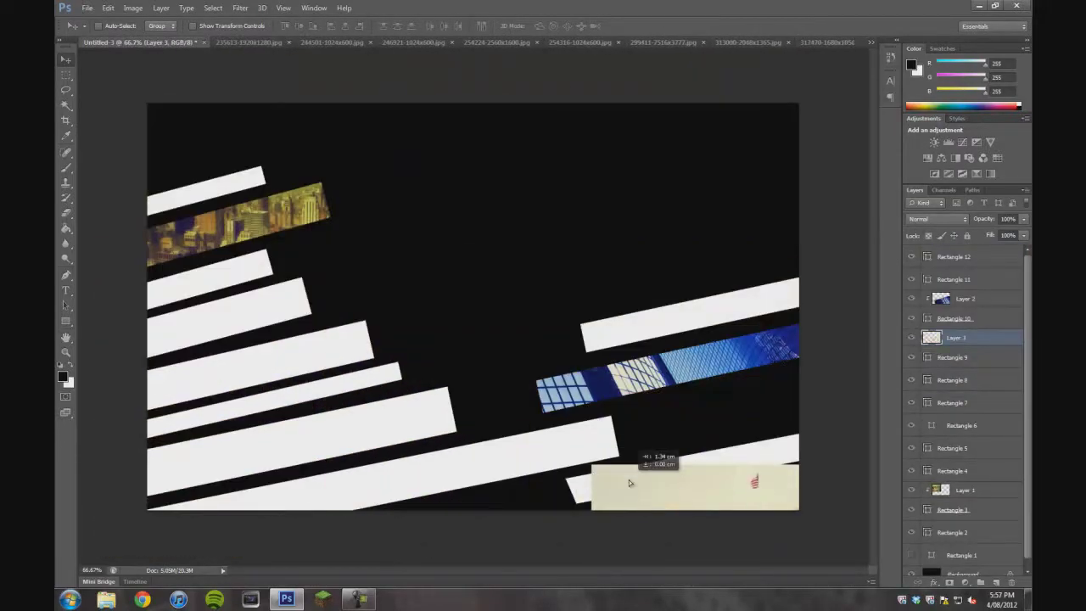
# Step: Place the bridge photo layer above Rectangle 7 and scale it to fit the left strip
pyautogui.moveTo(612, 469); pyautogui.dragTo(617, 447)
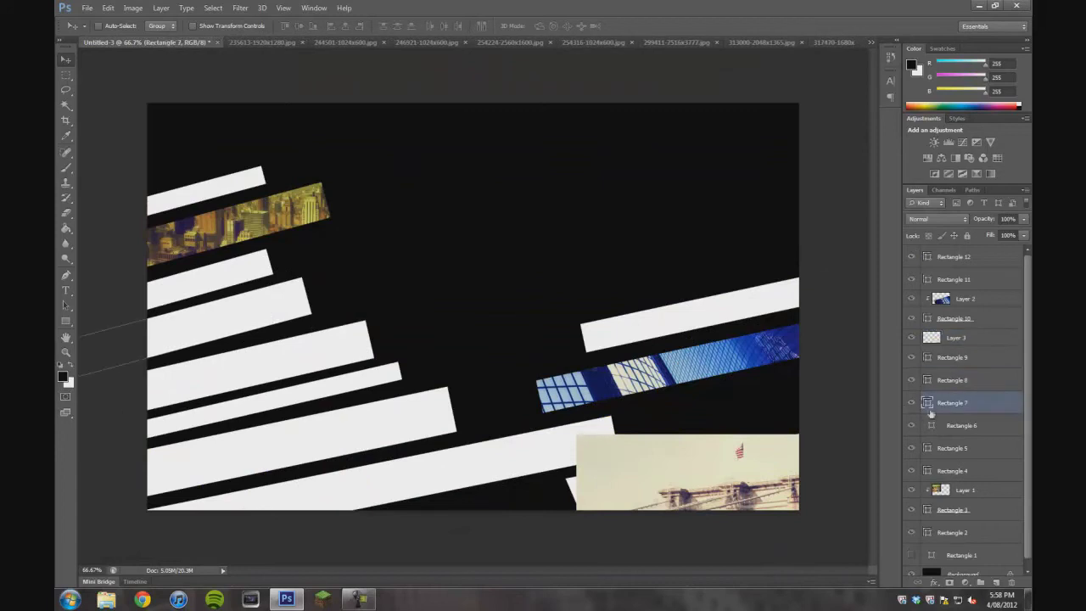
pyautogui.scroll(-1, 1020, 419)
pyautogui.click(973, 331)
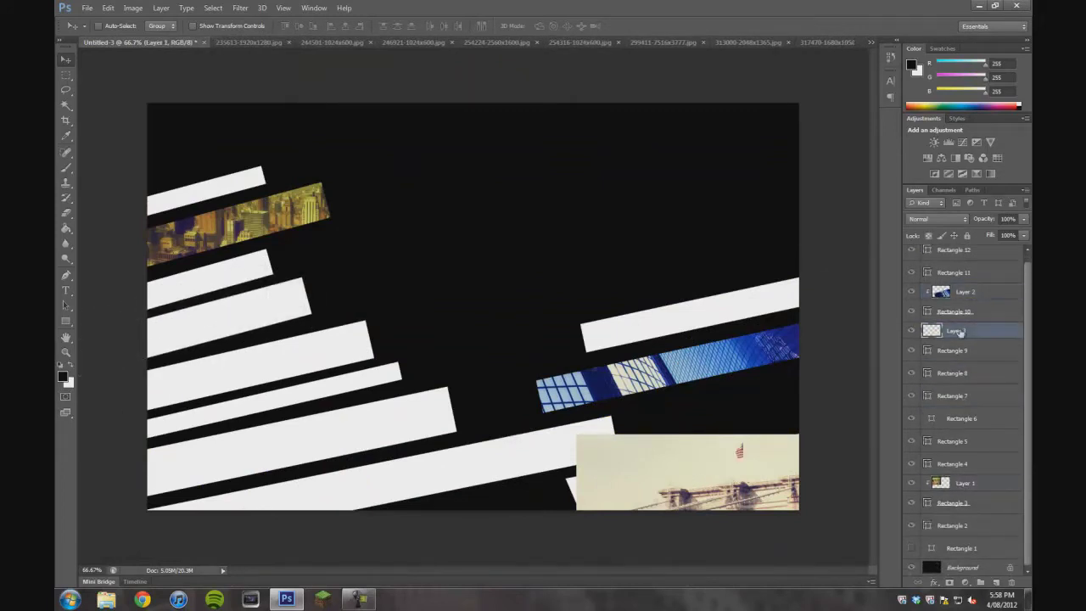
pyautogui.moveTo(959, 332); pyautogui.dragTo(959, 378)
pyautogui.hotkey('ctrl', 't')
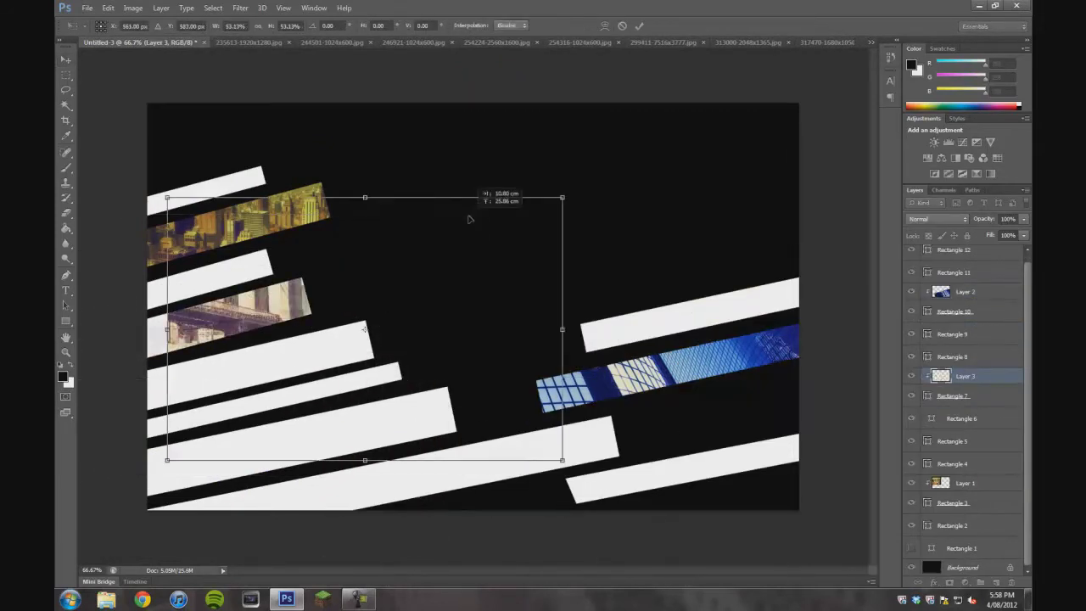
pyautogui.moveTo(469, 220); pyautogui.dragTo(277, 266)
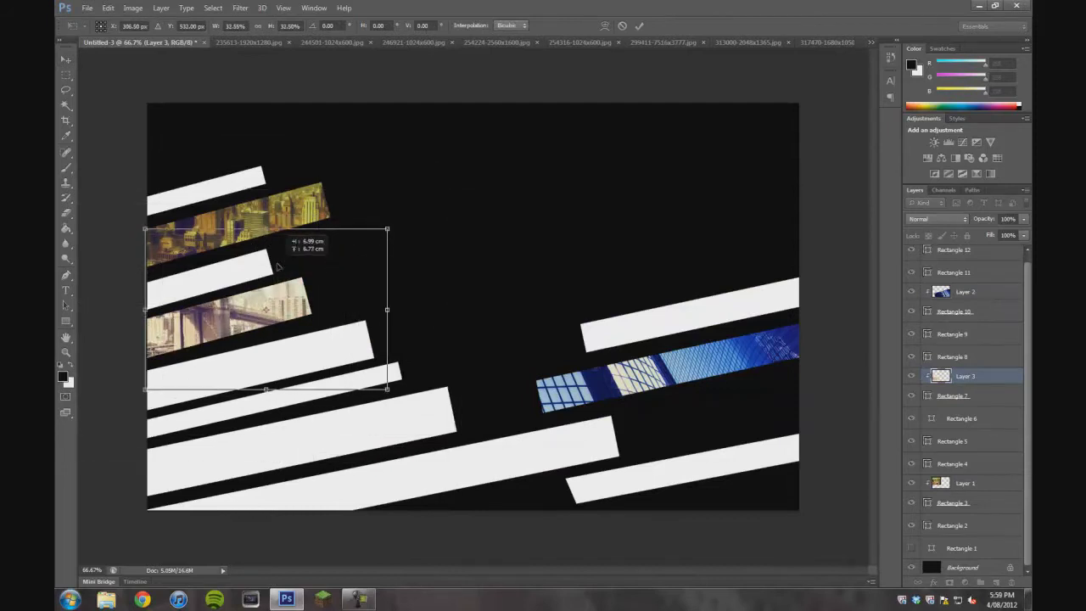
pyautogui.press('Return')
pyautogui.click(449, 211)
# Step: Duplicate a white strip and rotate the copy to the top-left angle
pyautogui.press('Return')
pyautogui.hotkey('ctrl', 't')
pyautogui.moveTo(254, 128)
pyautogui.mouseDown()
pyautogui.moveTo(226, 110)
pyautogui.moveTo(231, 150)
pyautogui.mouseUp()
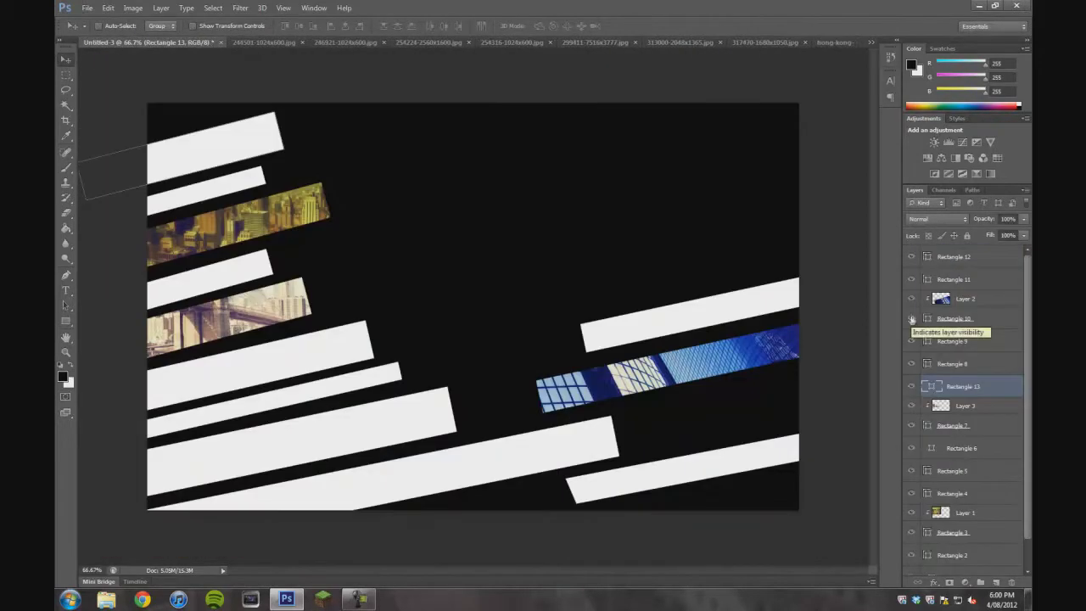
# Step: Paste the orange city photo, clip it, and scale it into the lower-left strip
pyautogui.click(961, 447)
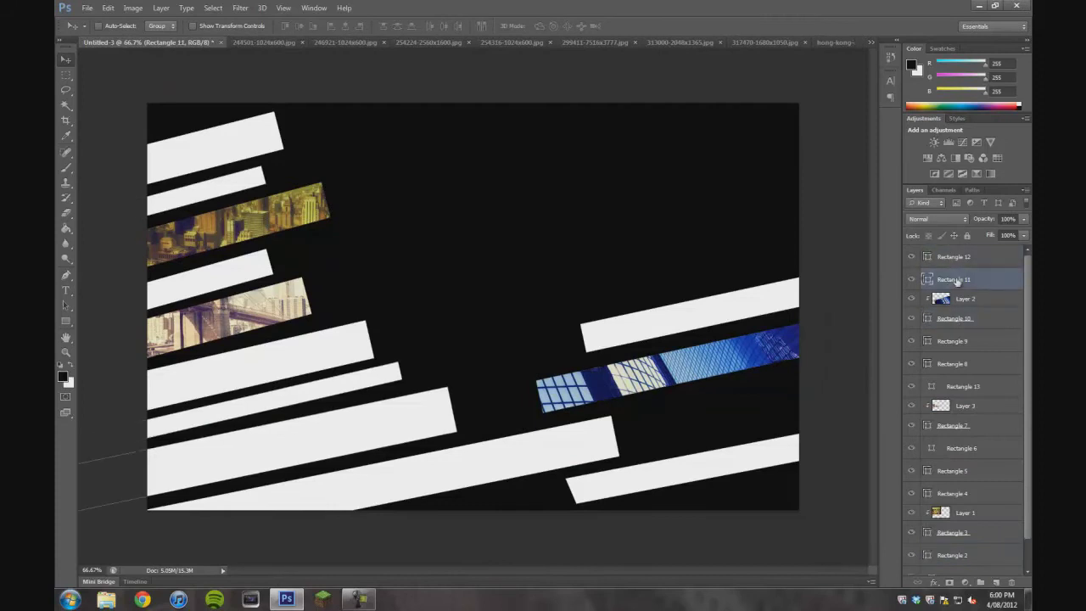
pyautogui.hotkey('ctrl', 'v')
pyautogui.hotkey('ctrl', 'alt', 'g')
pyautogui.hotkey('ctrl', 't')
pyautogui.moveTo(339, 374); pyautogui.dragTo(343, 411)
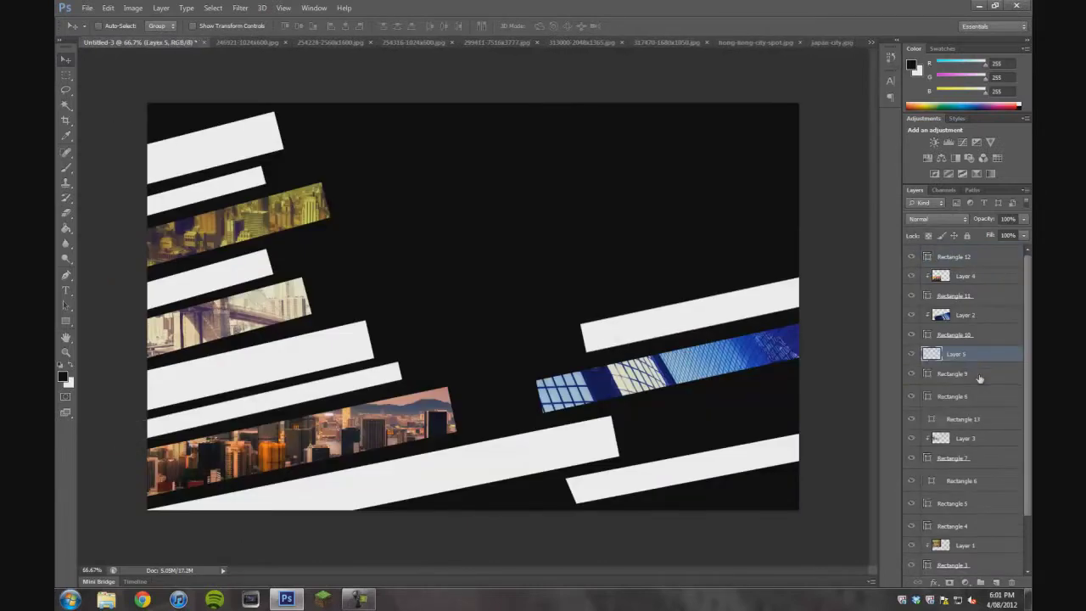
pyautogui.moveTo(503, 259); pyautogui.dragTo(504, 264)
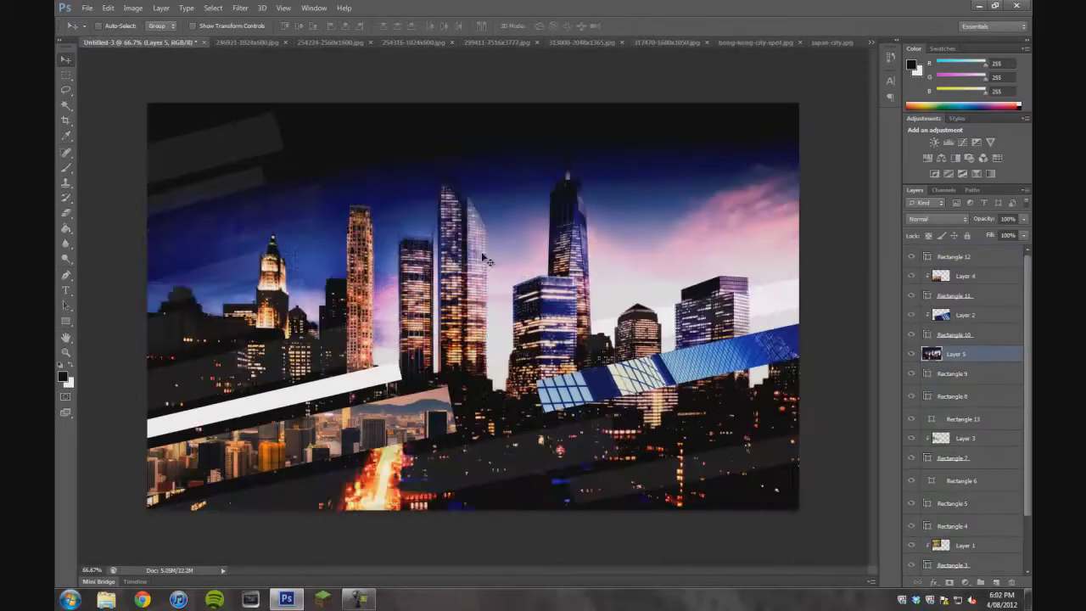
# Step: Clip the night skyline photo into its strip with Create Clipping Mask and begin resizing it
pyautogui.rightClick(967, 375)
pyautogui.click(846, 283)
pyautogui.hotkey('ctrl', 't')
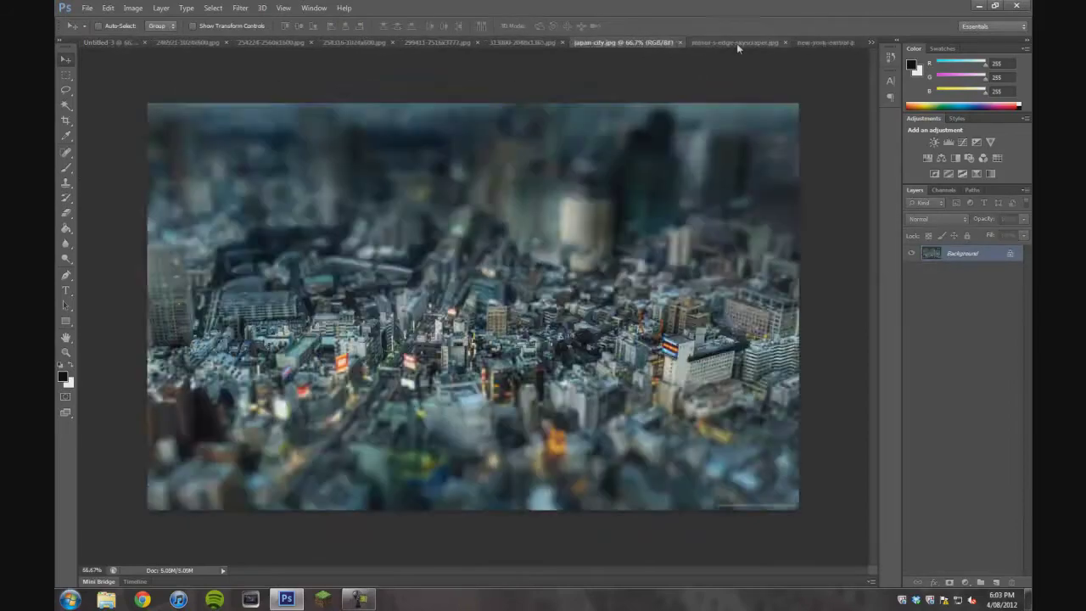
# Step: Bring the silhouetted skyline photo from its own tab into the collage above a white strip layer
pyautogui.click(871, 42)
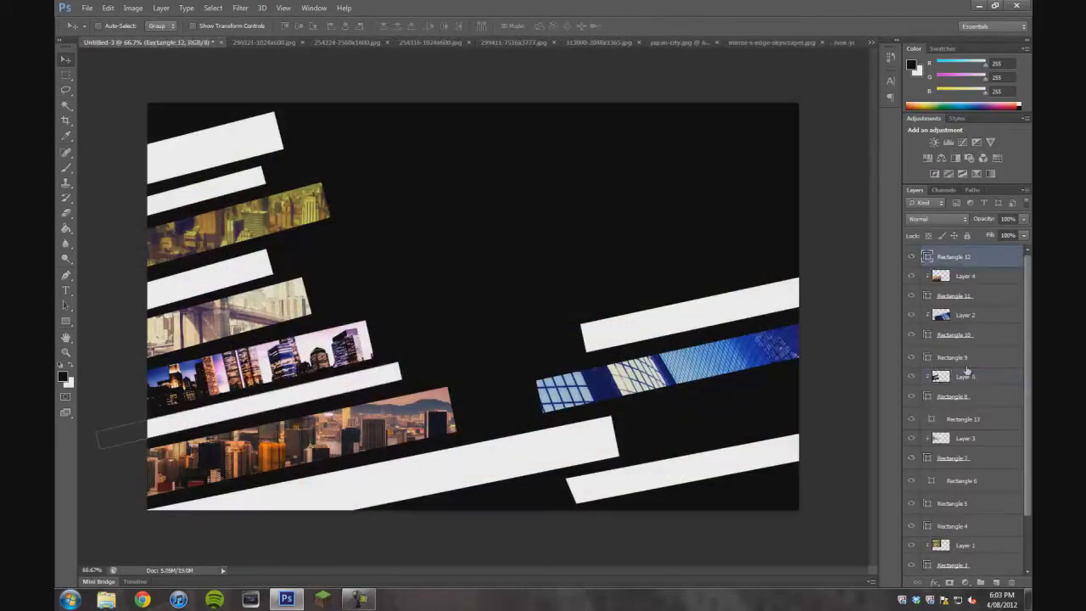
pyautogui.click(933, 525)
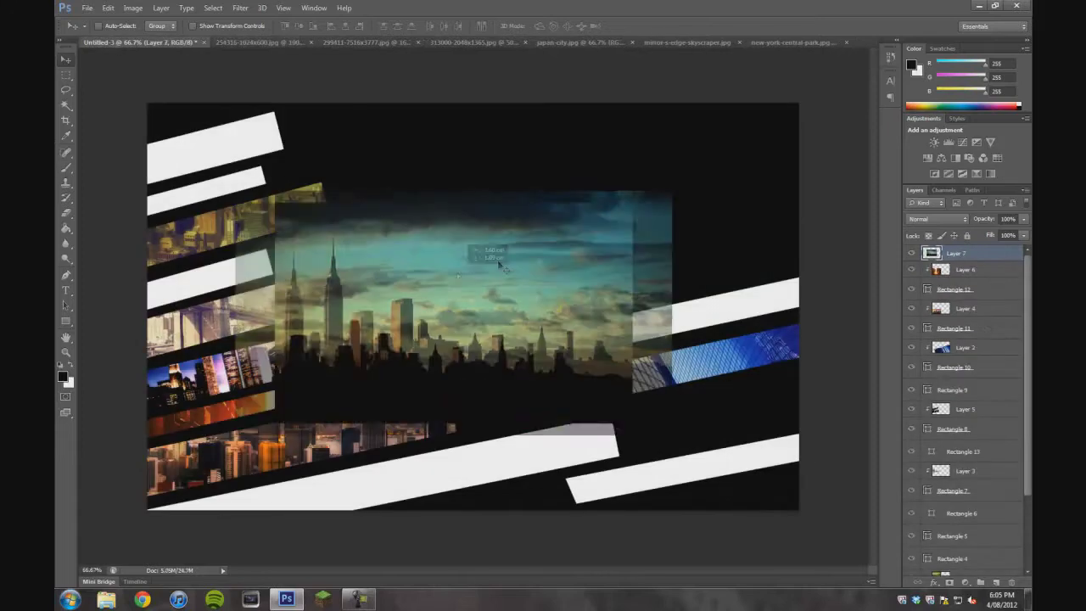
pyautogui.moveTo(499, 265); pyautogui.dragTo(457, 274)
pyautogui.click(955, 367)
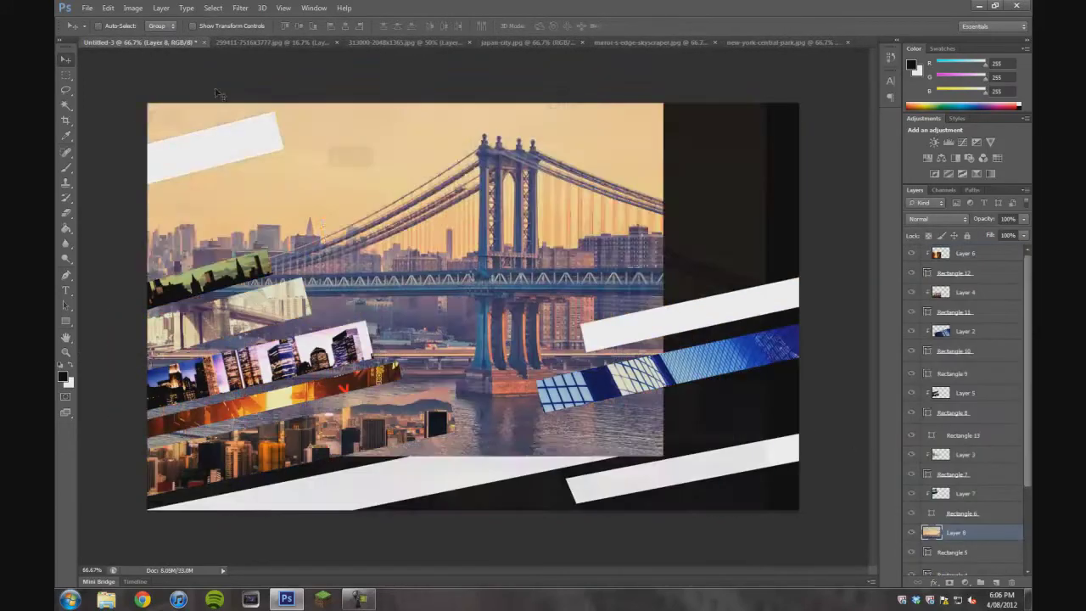
# Step: Move the bridge photo below Rectangle 5, then rotate and resize it along the bottom strip
pyautogui.moveTo(954, 455); pyautogui.dragTo(955, 488)
pyautogui.hotkey('ctrl', 't')
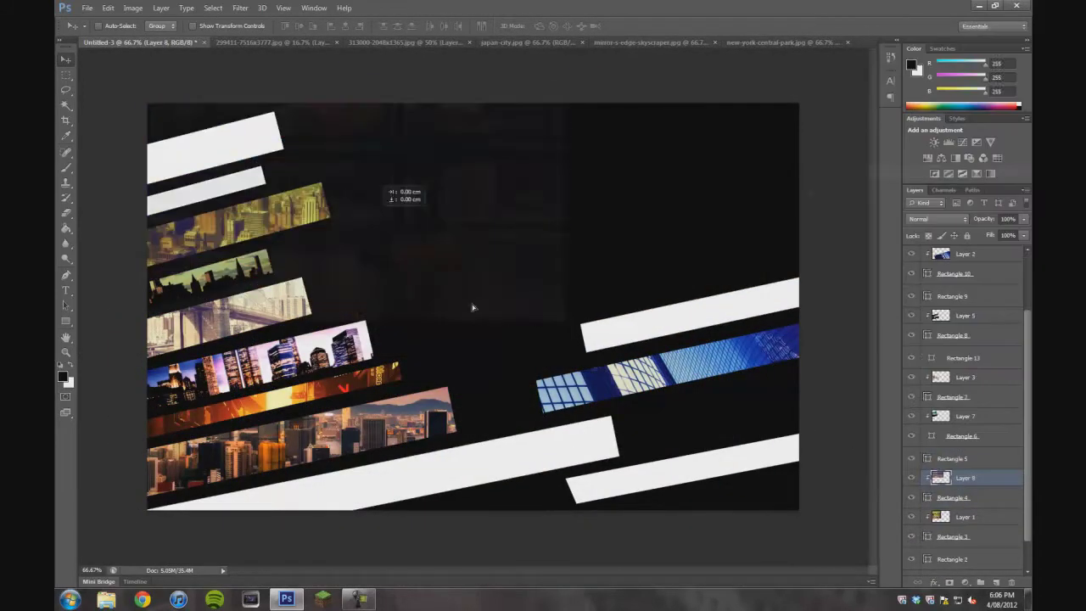
pyautogui.moveTo(715, 170)
pyautogui.mouseDown()
pyautogui.moveTo(501, 259)
pyautogui.moveTo(594, 231)
pyautogui.mouseUp()
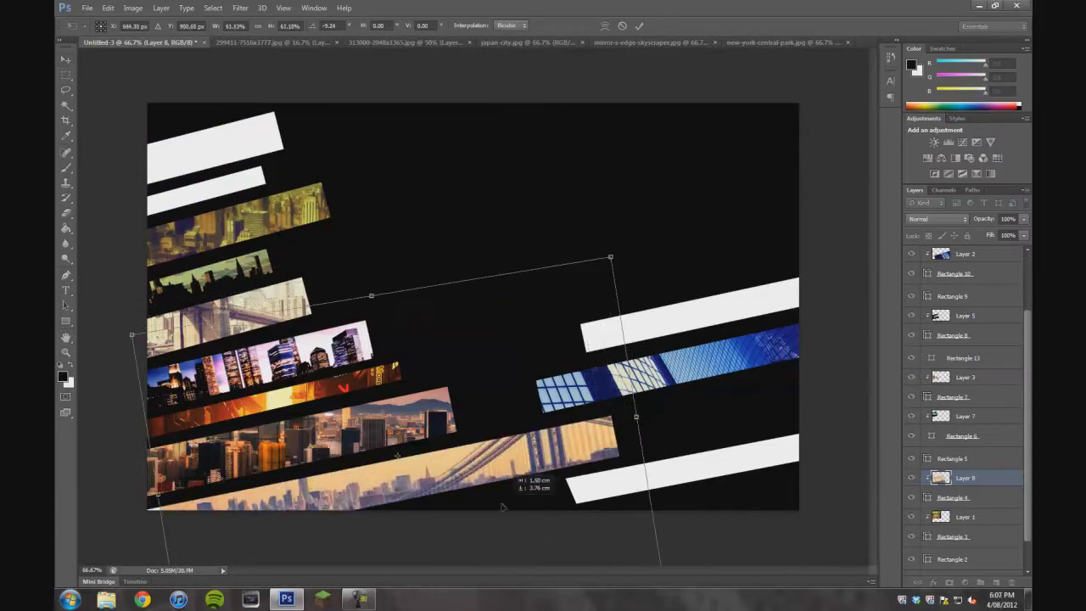
pyautogui.moveTo(285, 416); pyautogui.dragTo(298, 469)
pyautogui.click(639, 25)
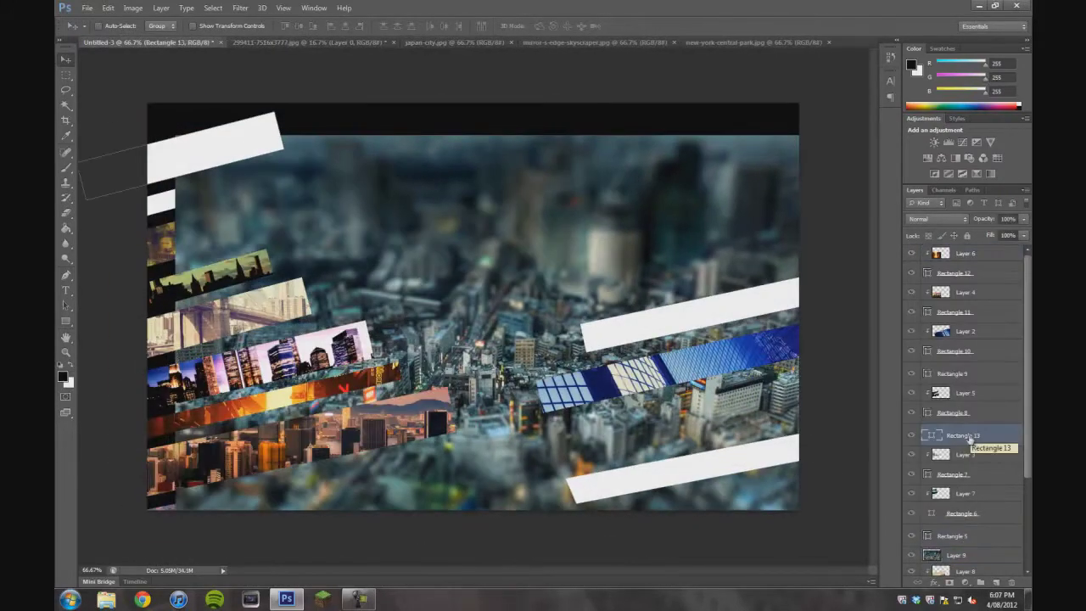
# Step: Clip the tilt-shift city photo into the top-right strip and reposition it inside
pyautogui.scroll(-5, 964, 424)
pyautogui.click(962, 547)
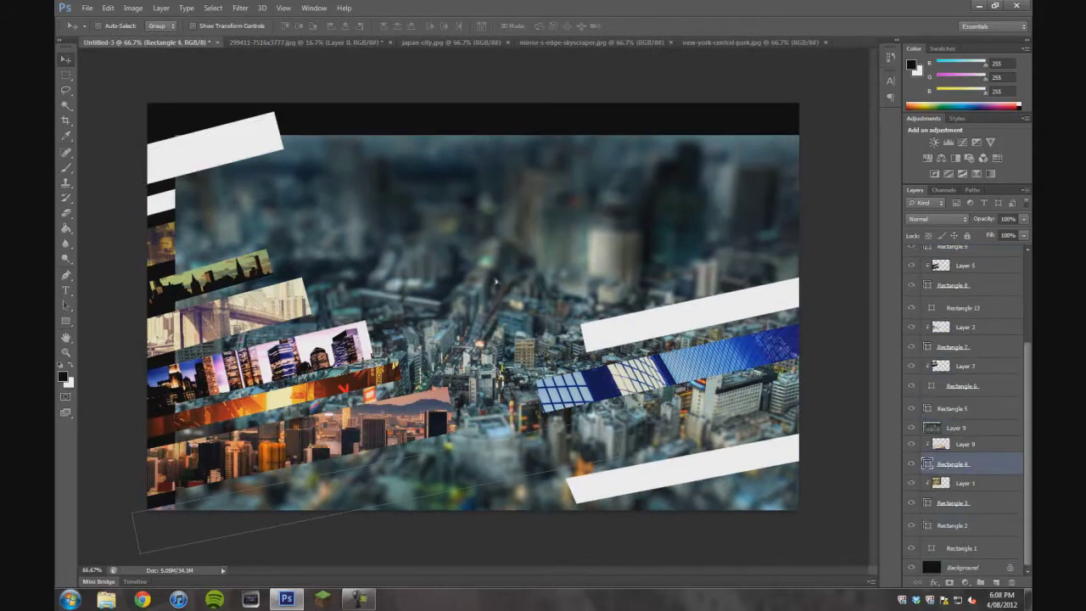
pyautogui.click(959, 441)
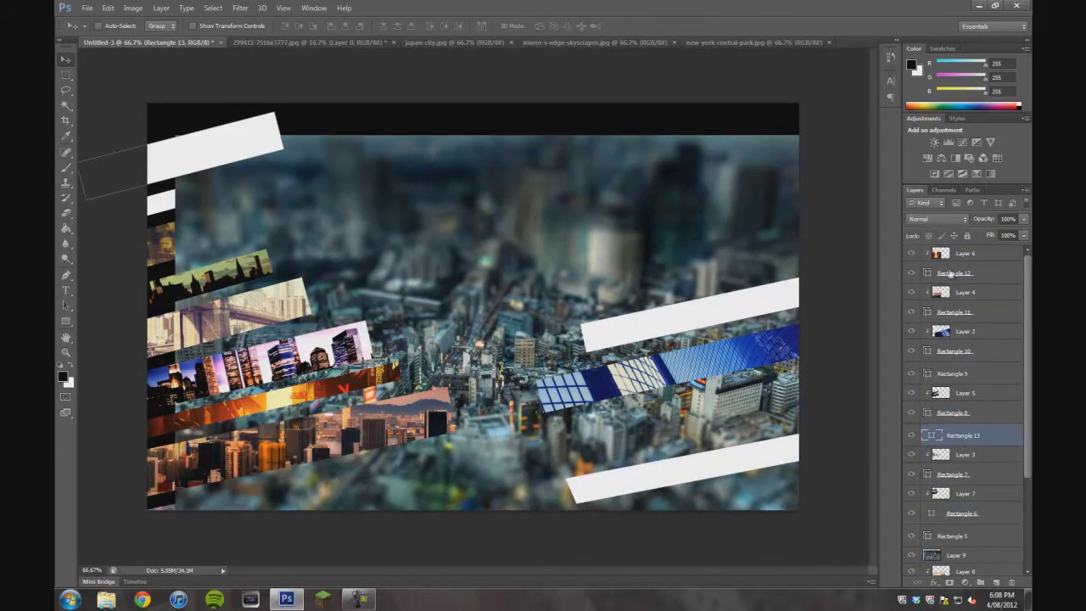
pyautogui.click(952, 526)
pyautogui.scroll(3, 948, 342)
pyautogui.click(978, 343)
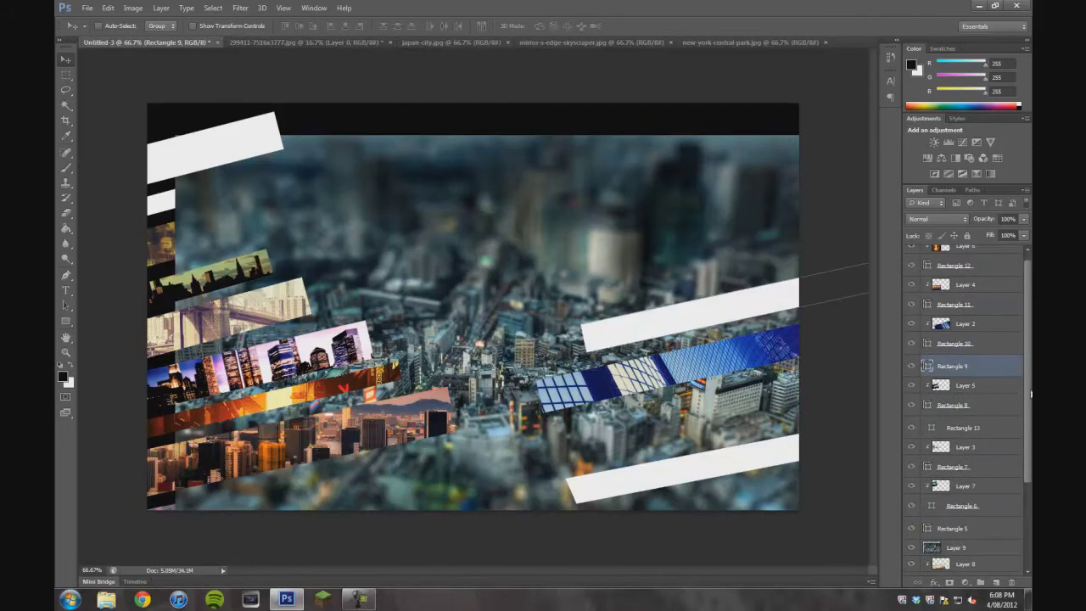
pyautogui.moveTo(956, 547); pyautogui.dragTo(956, 354)
pyautogui.hotkey('ctrl', 'alt', 'g')
pyautogui.moveTo(662, 339); pyautogui.dragTo(755, 280)
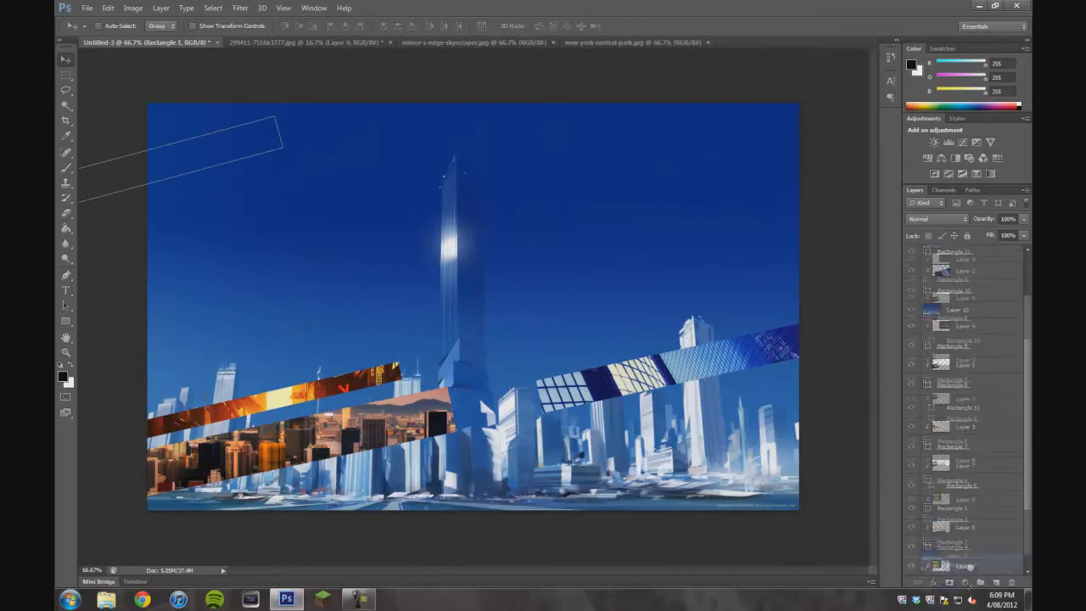
# Step: Move the skyscraper artwork layer above Rectangle 1 and clip it into that strip
pyautogui.moveTo(969, 509)
pyautogui.mouseDown()
pyautogui.moveTo(950, 538)
pyautogui.moveTo(957, 485)
pyautogui.mouseUp()
pyautogui.hotkey('ctrl', 'alt', 'g')
pyautogui.rightClick(942, 527)
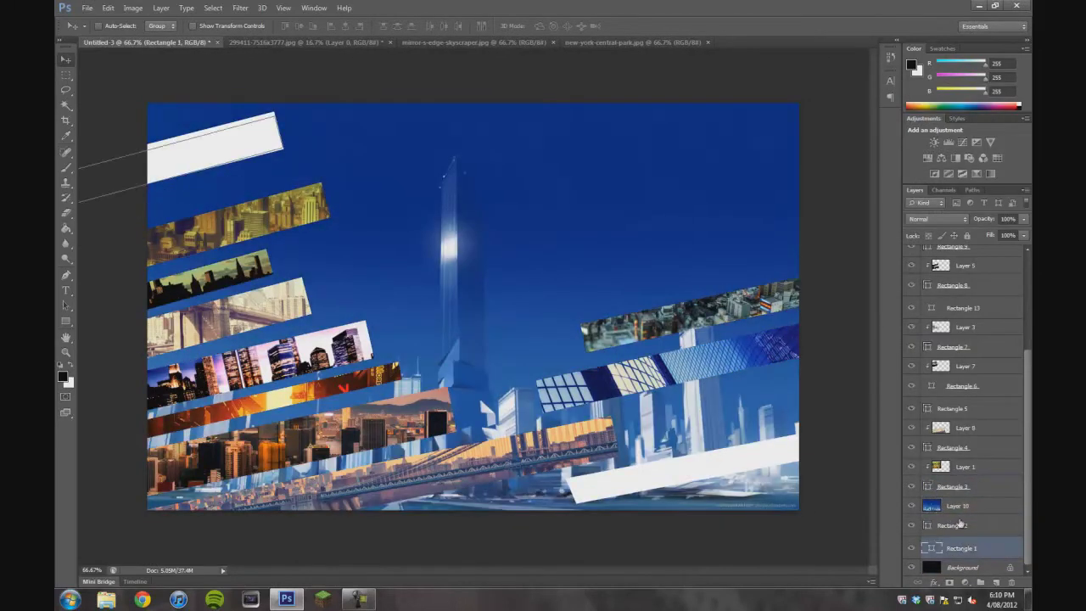
pyautogui.hotkey('ctrl', 'alt', 'z')
pyautogui.hotkey('ctrl', 'alt', 'z')
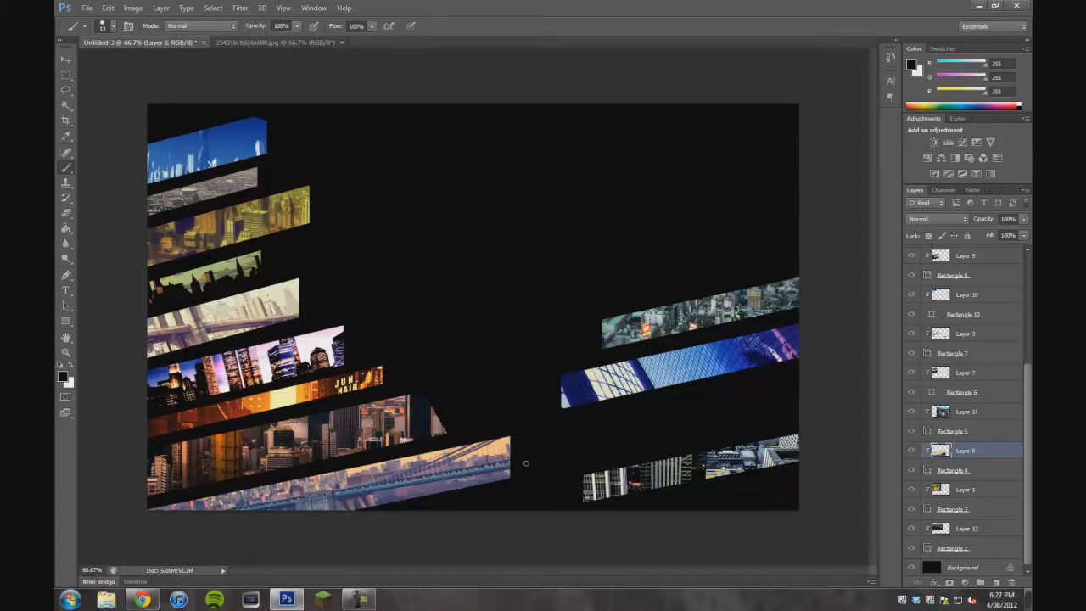
# Step: Select the top layer, swap to a white foreground colour, and close the extra skyline document
pyautogui.scroll(3, 1024, 352)
pyautogui.click(967, 401)
pyautogui.press('x')
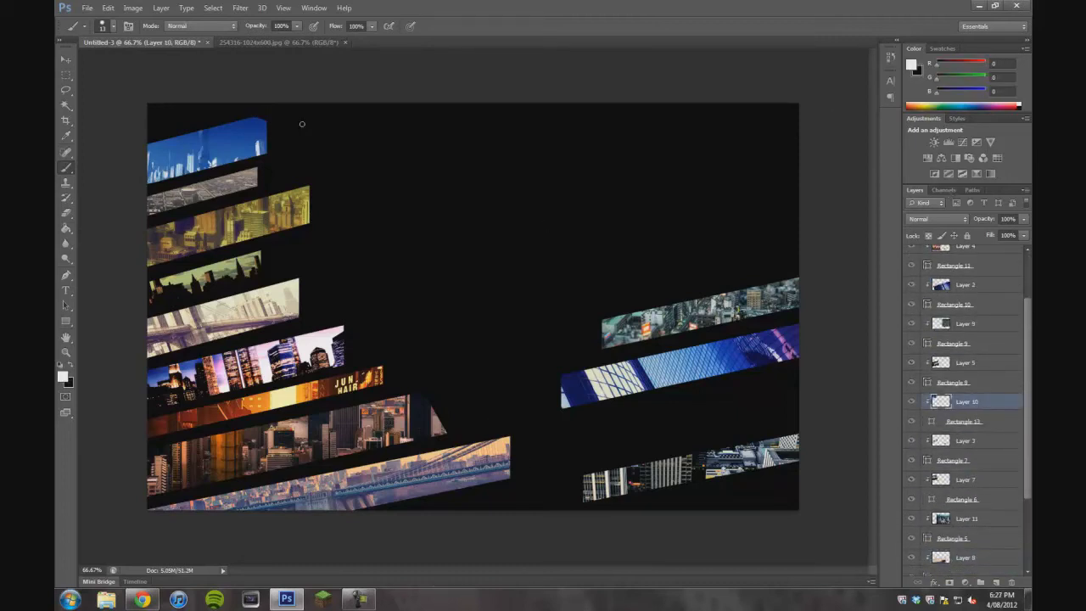
pyautogui.click(344, 41)
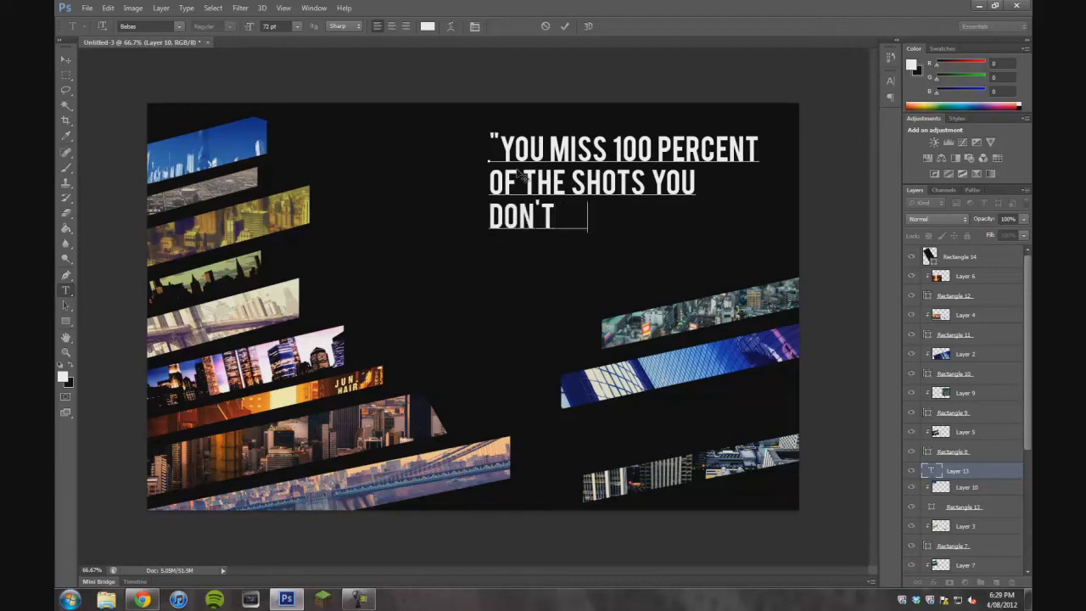
# Step: Add the Bebas quote "You miss 100 percent of the shots you don't take" top-right with a Gradient Overlay
pyautogui.write('ZKY')
pyautogui.moveTo(517, 174); pyautogui.dragTo(323, 108)
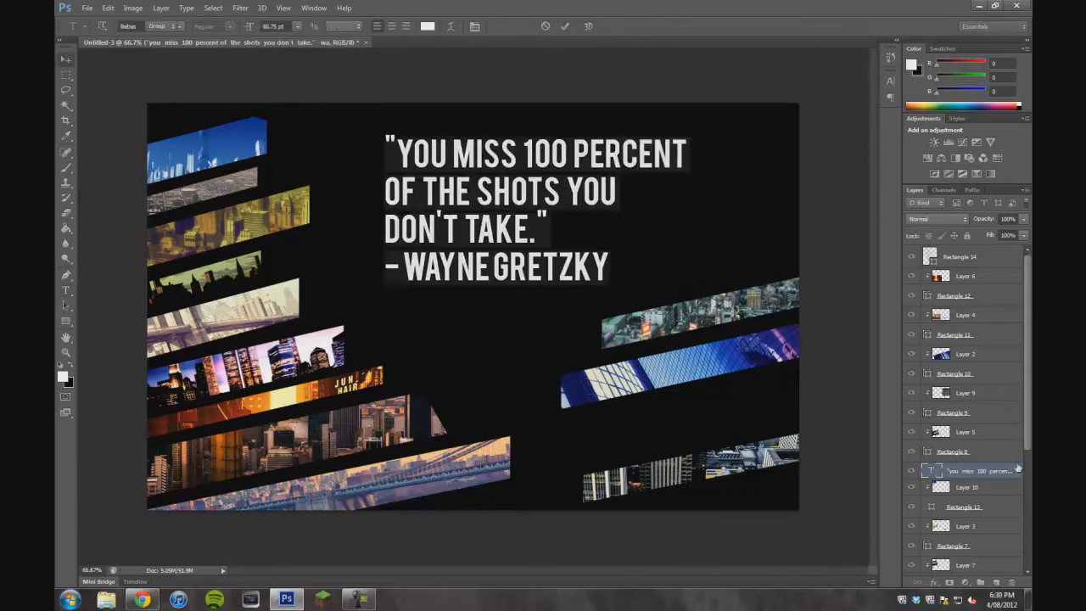
pyautogui.doubleClick(976, 470)
pyautogui.click(666, 225)
pyautogui.moveTo(815, 86); pyautogui.dragTo(871, 234)
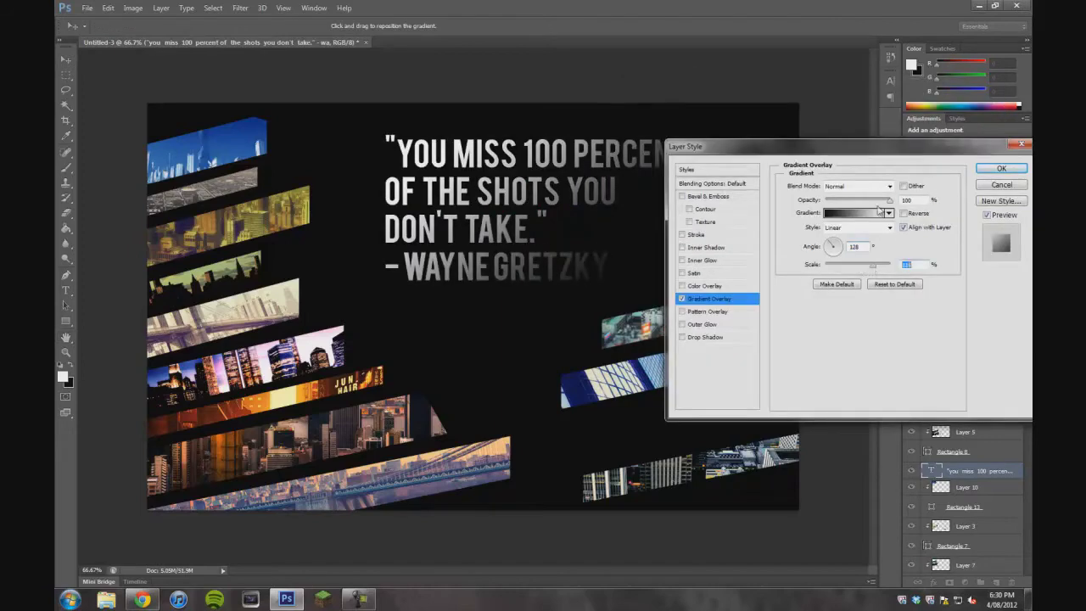